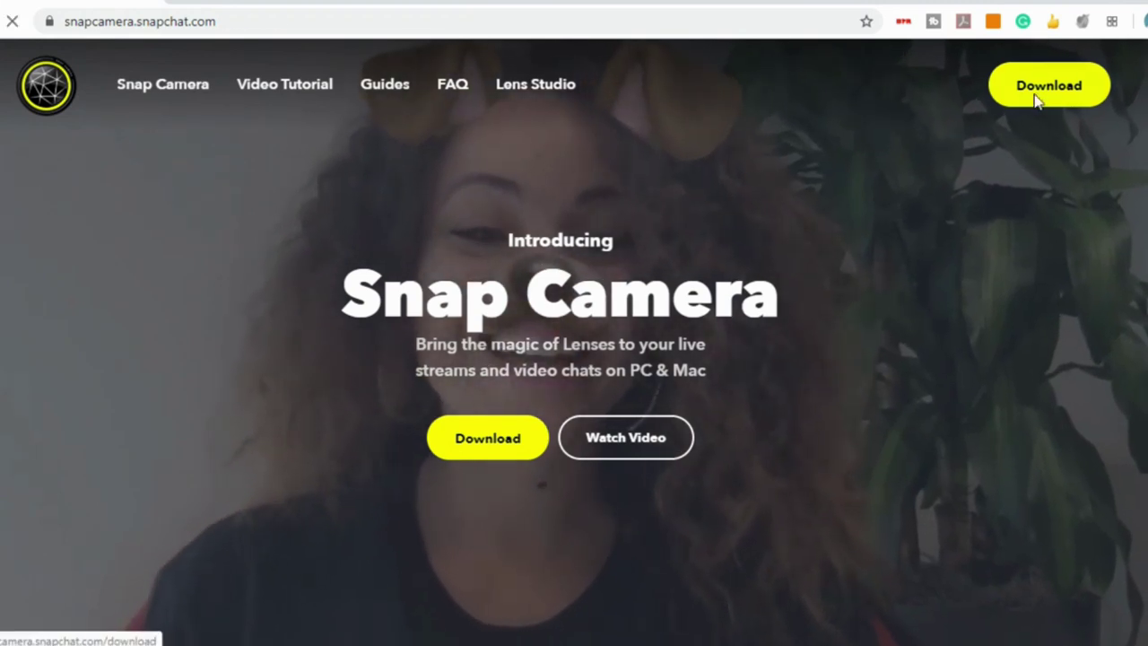
Start the Snap Camera download and accept the privacy policy and license agreement.
{"action": "left_click", "coordinate": [1036, 101]}
{"action": "scroll", "coordinate": [919, 256], "scroll_direction": "down", "scroll_amount": 5}
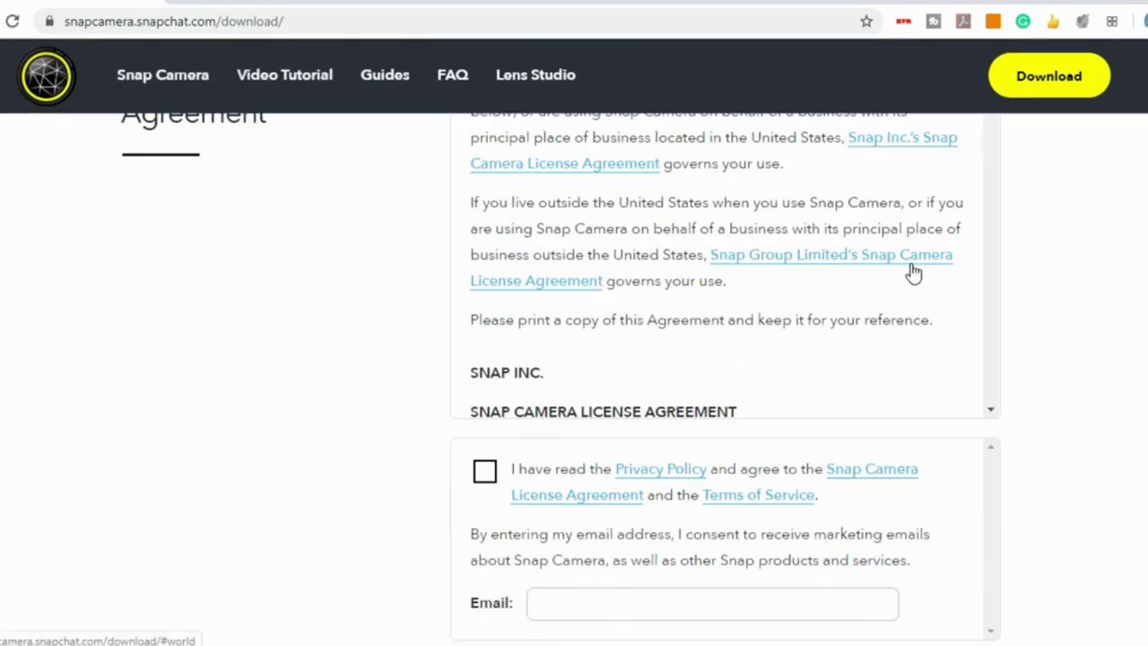
{"action": "scroll", "coordinate": [942, 309], "scroll_direction": "down", "scroll_amount": 1}
{"action": "scroll", "coordinate": [497, 384], "scroll_direction": "down", "scroll_amount": 4}
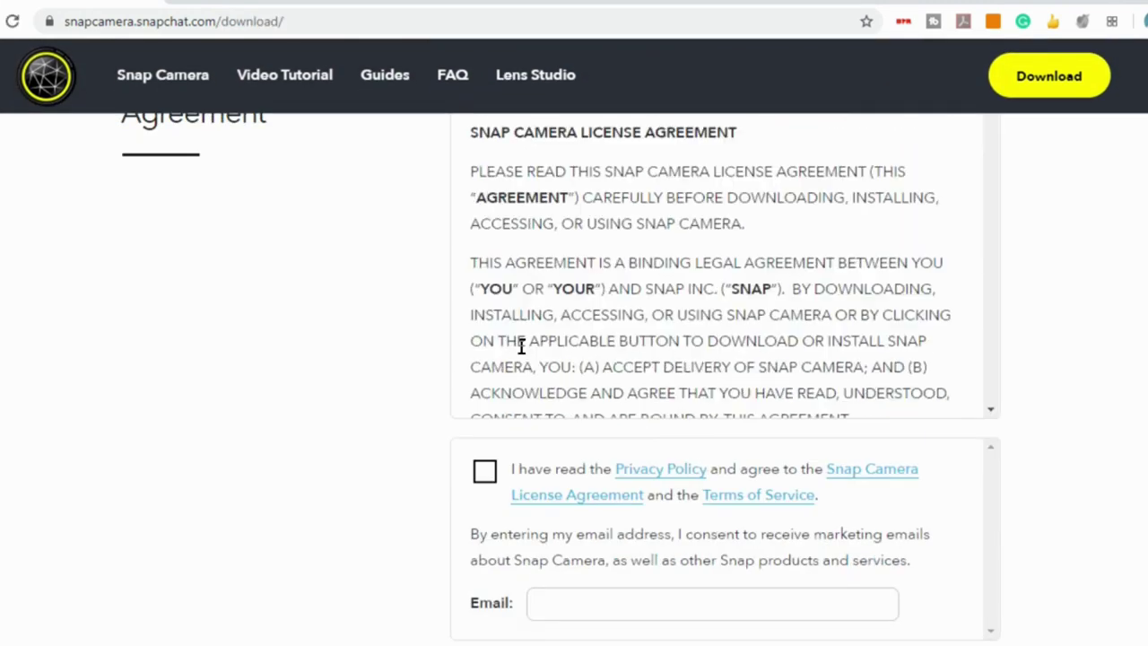
{"action": "left_click", "coordinate": [484, 472]}
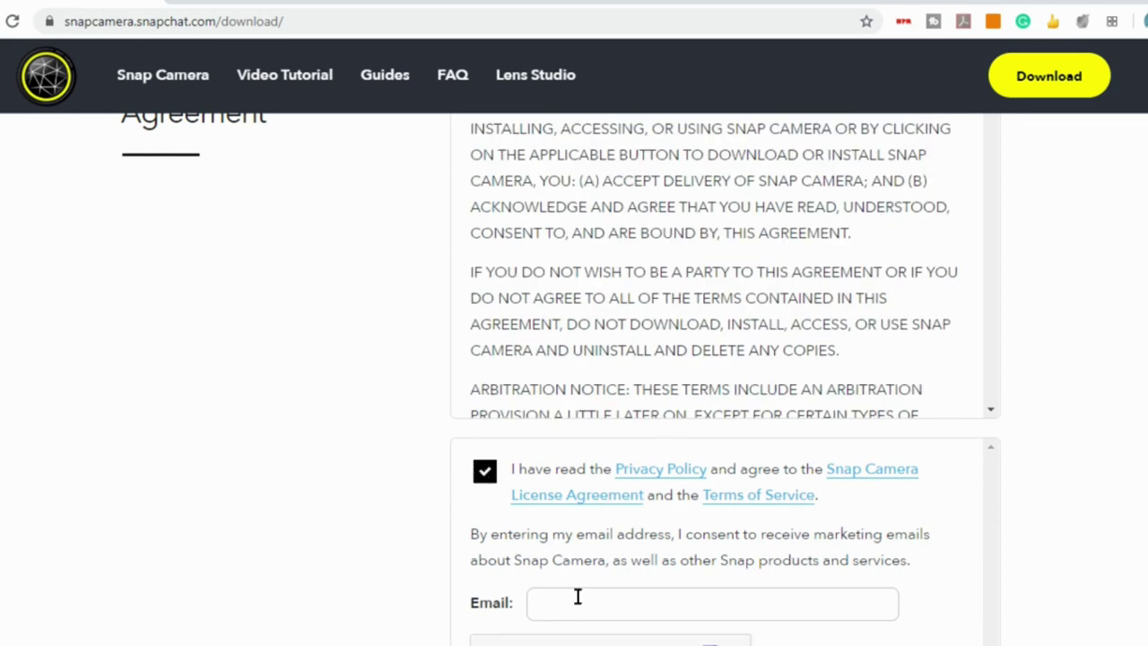
Enter your email address on the download form and pass the 'I'm not a robot' check.
{"action": "scroll", "coordinate": [556, 538], "scroll_direction": "down", "scroll_amount": 2}
{"action": "left_click", "coordinate": [493, 484]}
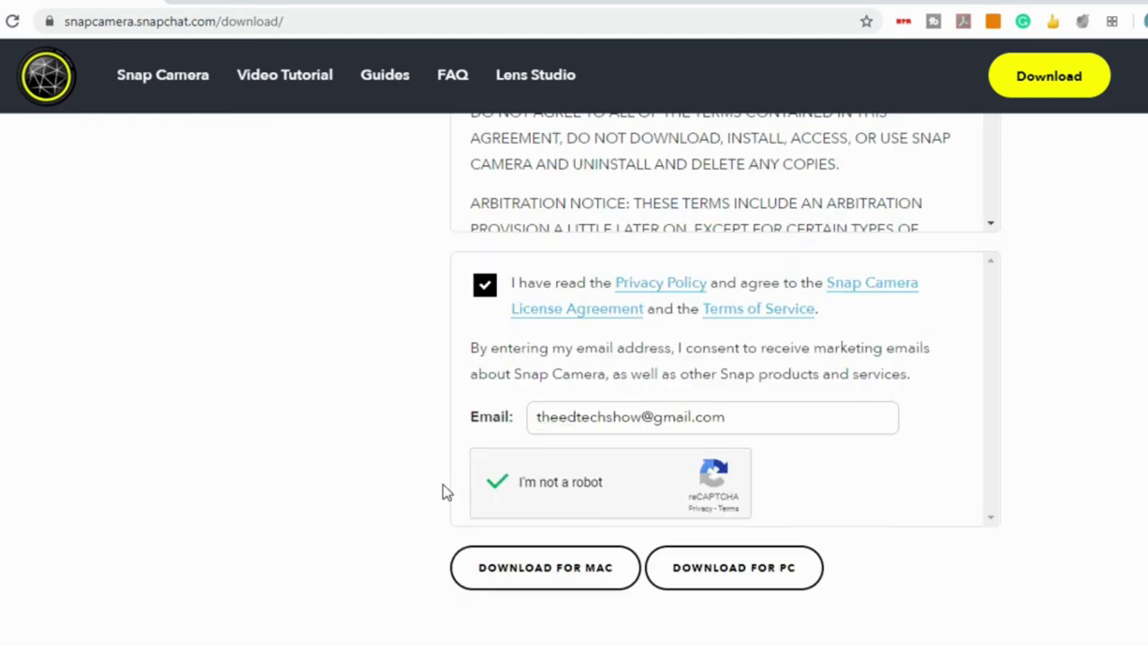
{"action": "scroll", "coordinate": [440, 486], "scroll_direction": "down", "scroll_amount": 1}
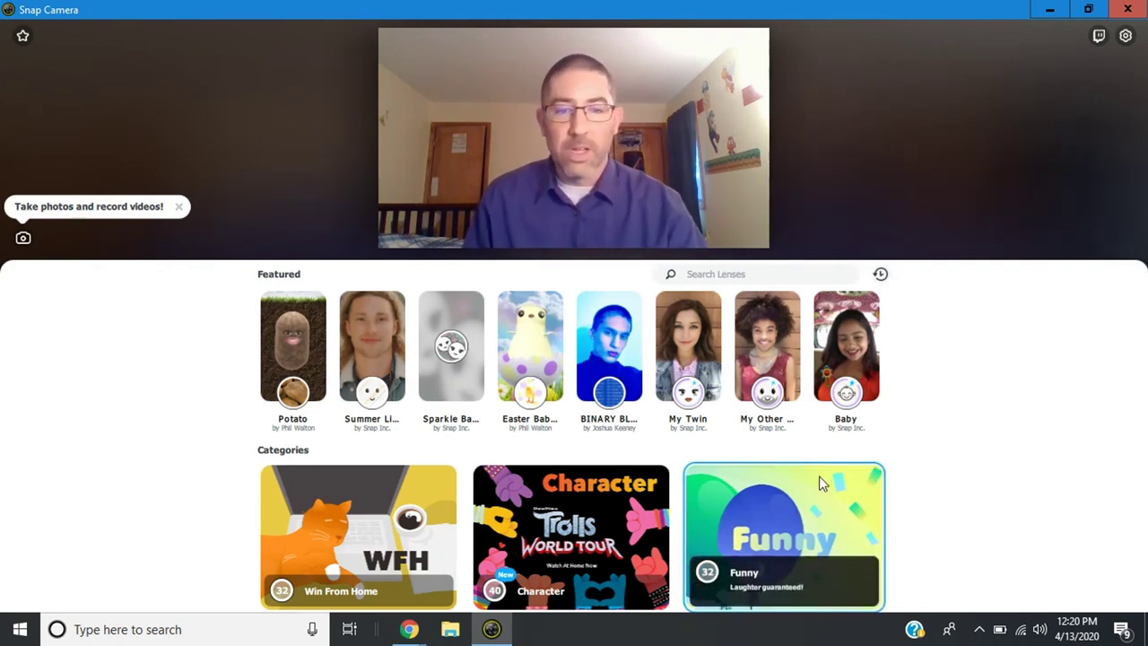
{"action": "scroll", "coordinate": [655, 493], "scroll_direction": "down", "scroll_amount": 1}
{"action": "scroll", "coordinate": [656, 493], "scroll_direction": "down", "scroll_amount": 2}
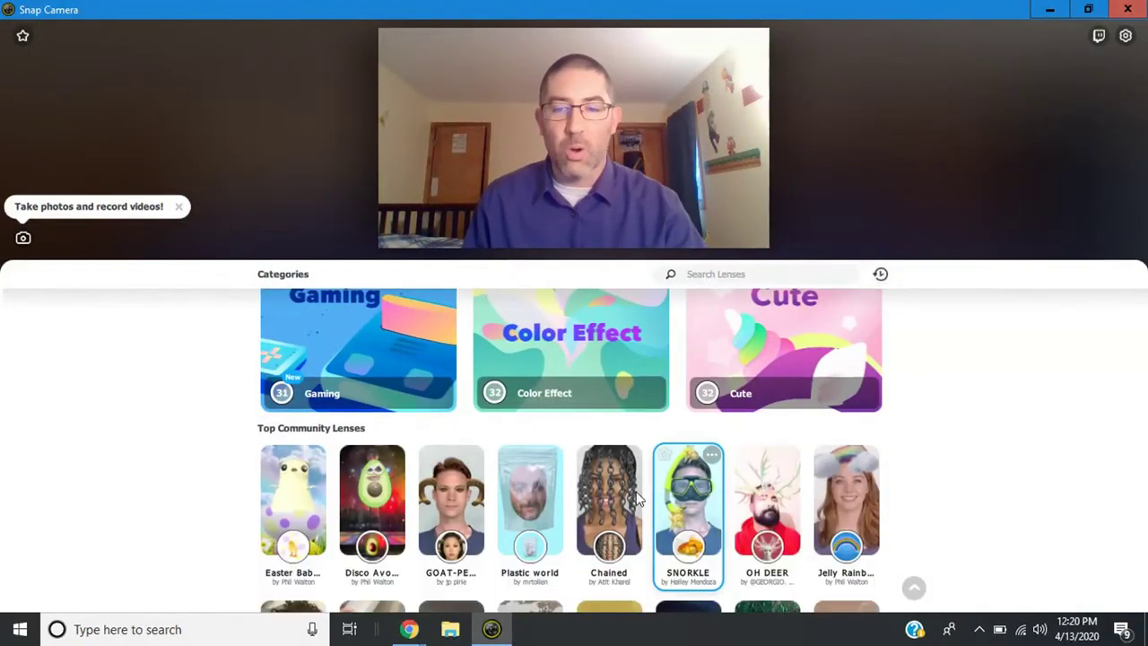
{"action": "scroll", "coordinate": [610, 488], "scroll_direction": "up", "scroll_amount": 2}
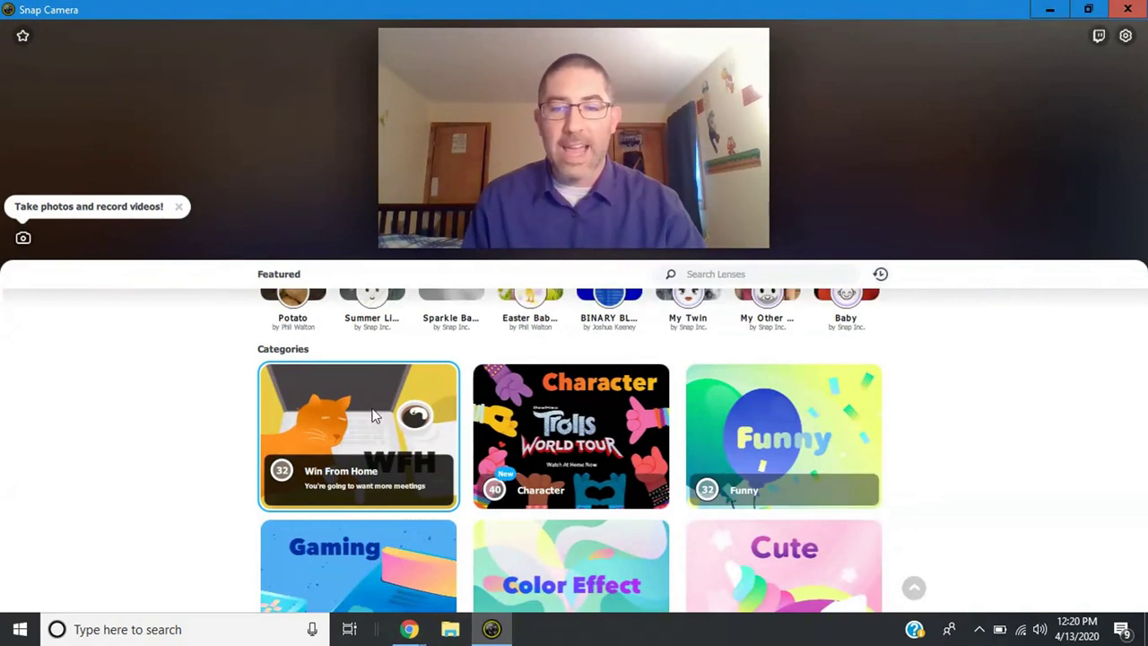
Apply the beach WORK FROM HOME lens from the Win From Home category.
{"action": "left_click", "coordinate": [327, 408]}
{"action": "scroll", "coordinate": [569, 512], "scroll_direction": "down", "scroll_amount": 2}
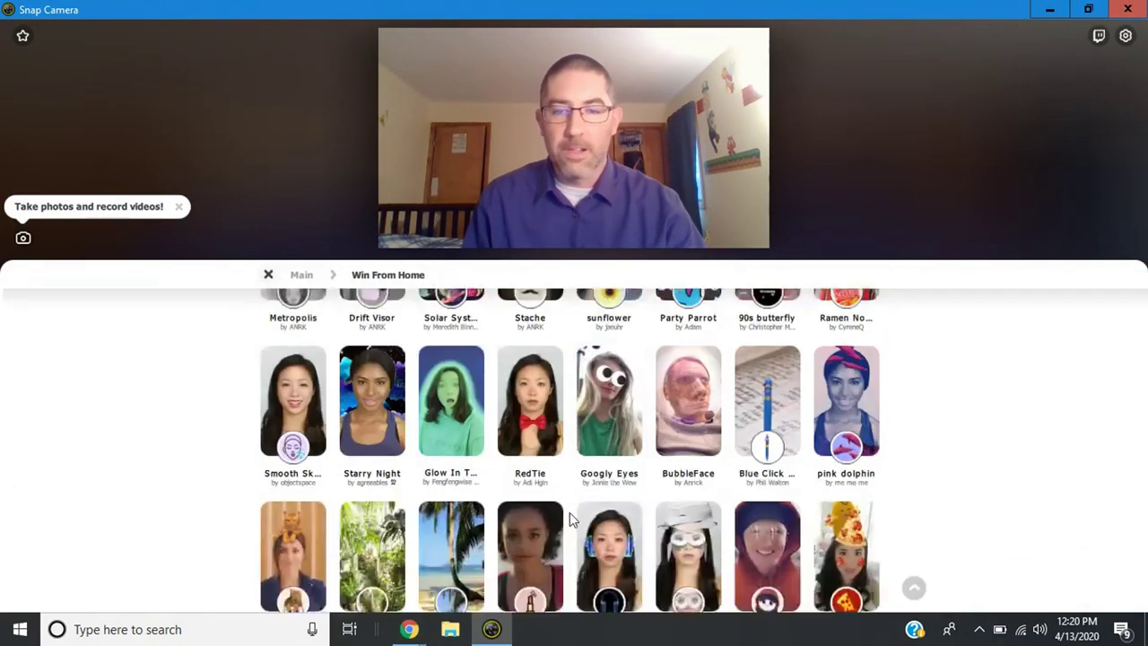
{"action": "scroll", "coordinate": [569, 511], "scroll_direction": "down", "scroll_amount": 1}
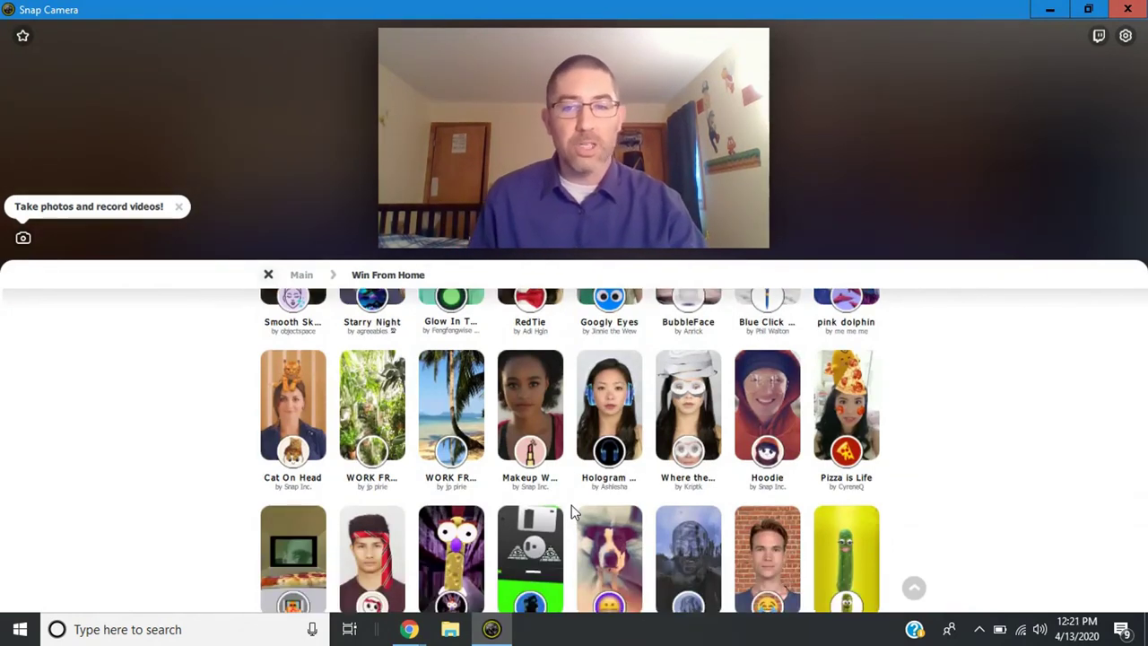
{"action": "mouse_move", "coordinate": [550, 488]}
{"action": "mouse_move", "coordinate": [446, 414]}
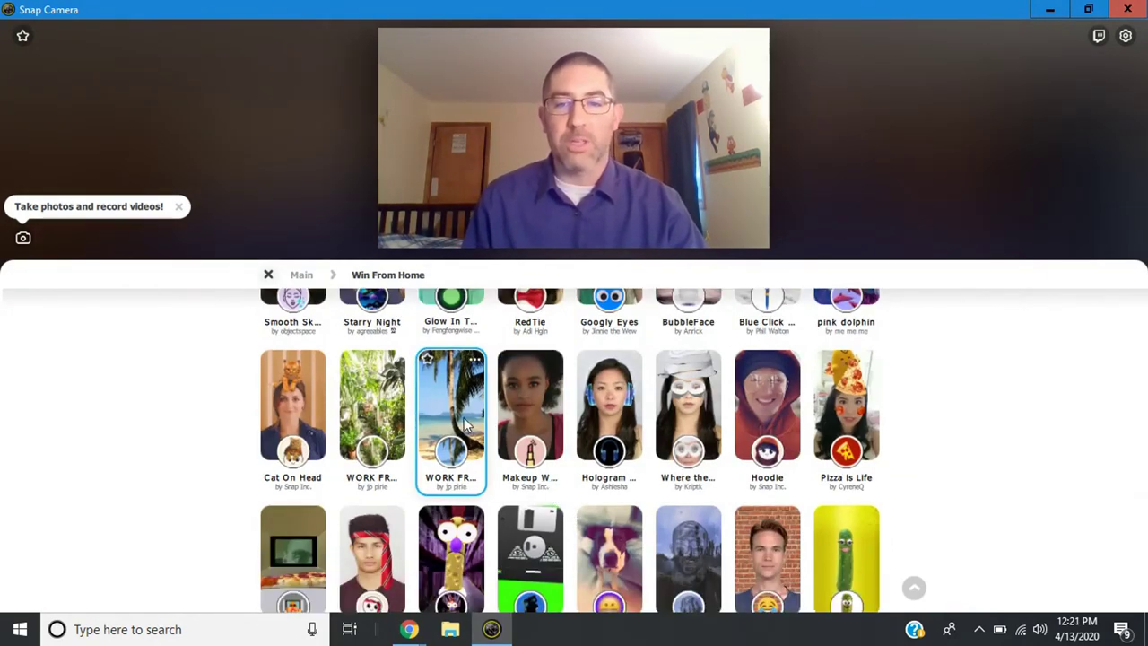
{"action": "left_click", "coordinate": [448, 406]}
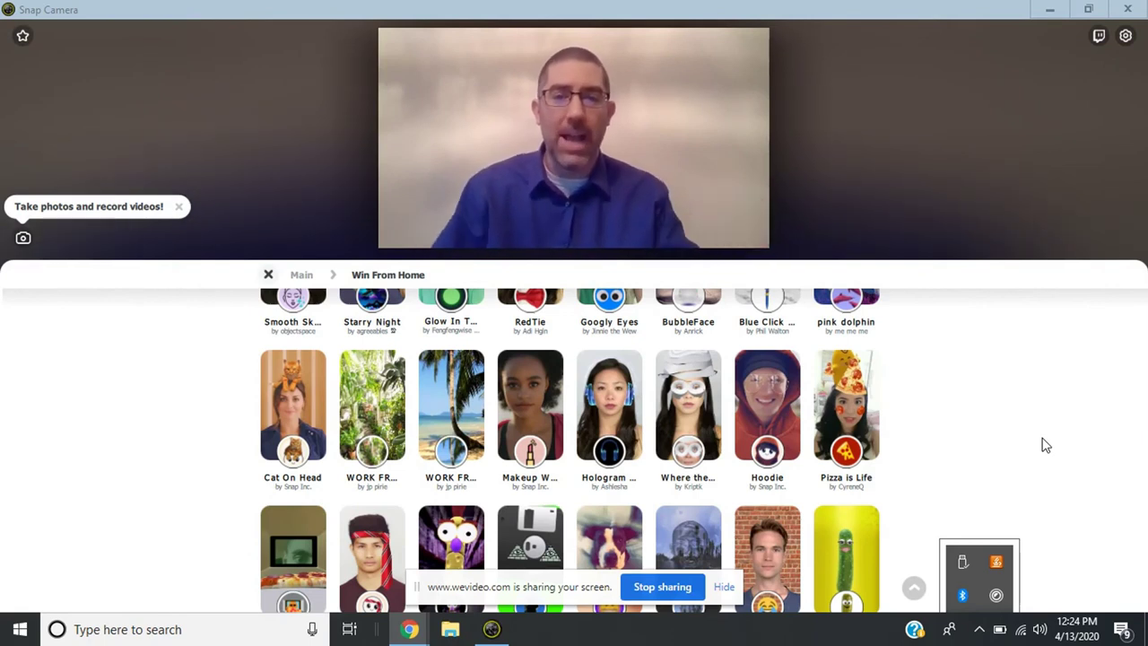
Apply the plant-background WORK FROM HOME lens to the webcam.
{"action": "left_click", "coordinate": [384, 403]}
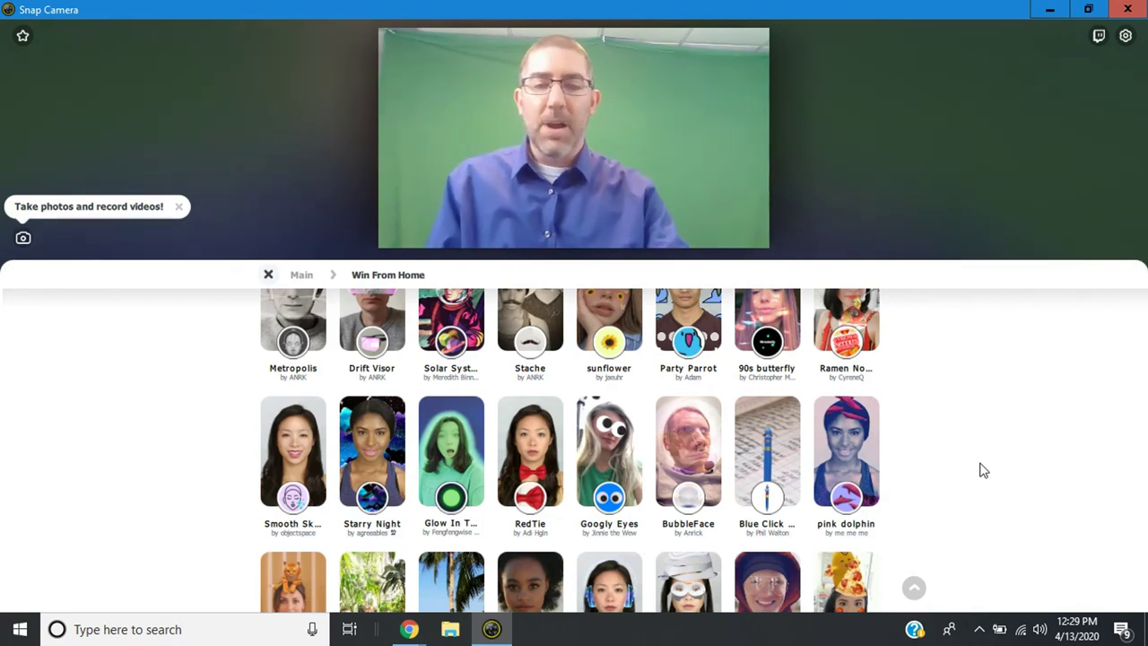
Try the Googly Eyes, Cheese Nose and Pickle Me lenses in turn.
{"action": "left_click", "coordinate": [606, 466]}
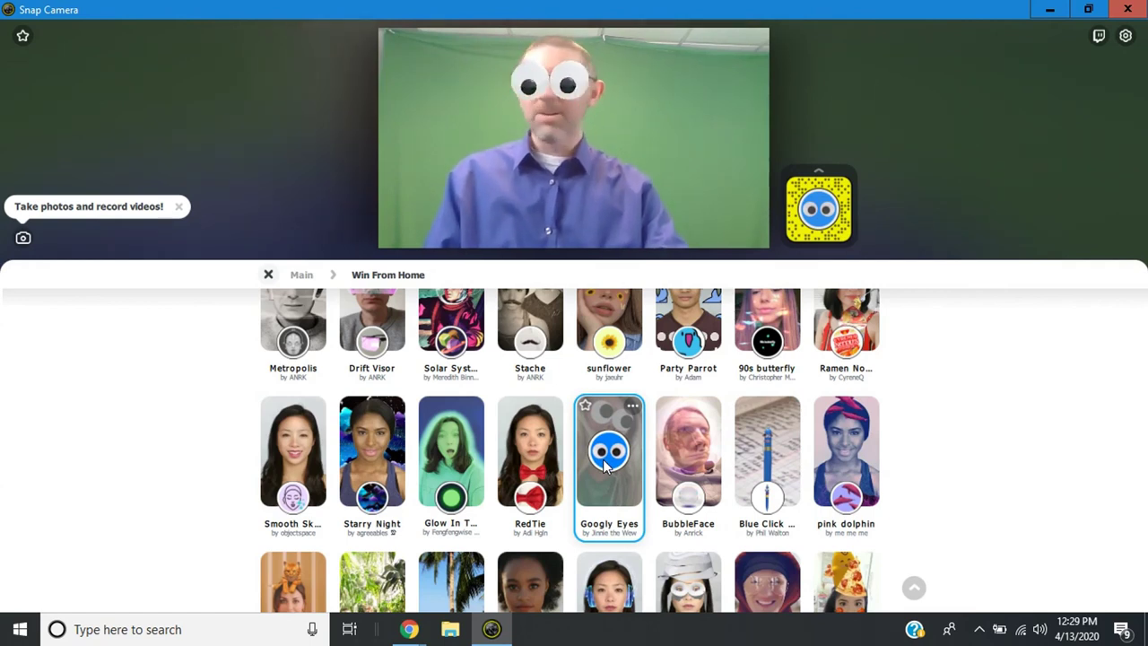
{"action": "scroll", "coordinate": [606, 465], "scroll_direction": "down", "scroll_amount": 3}
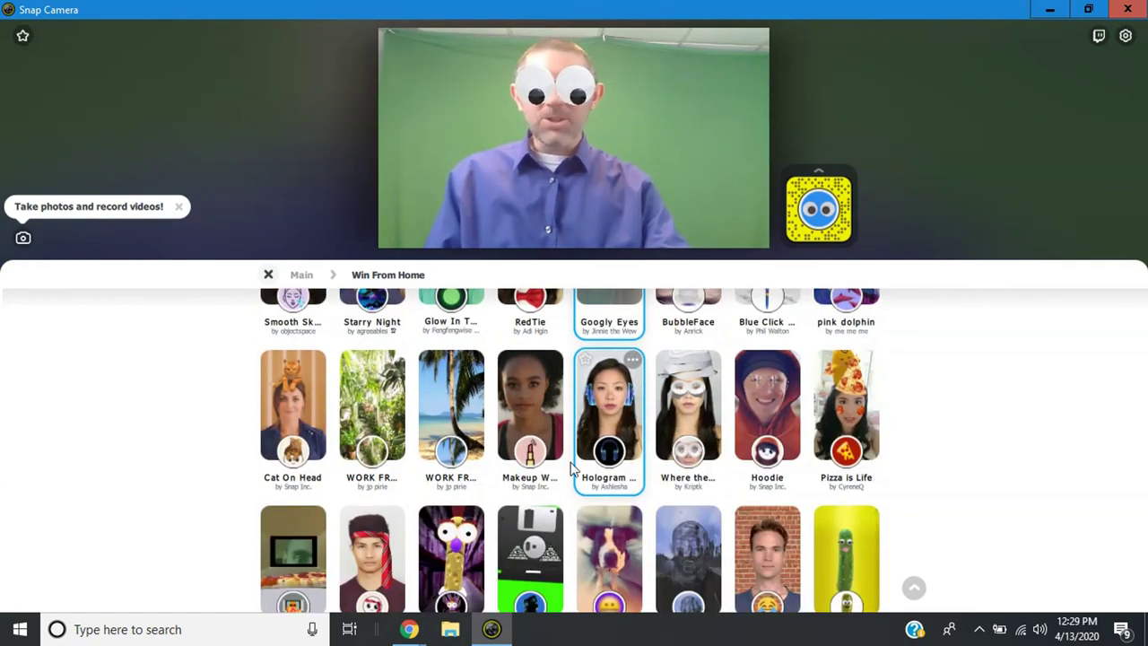
{"action": "scroll", "coordinate": [455, 552], "scroll_direction": "down", "scroll_amount": 2}
{"action": "left_click", "coordinate": [456, 463]}
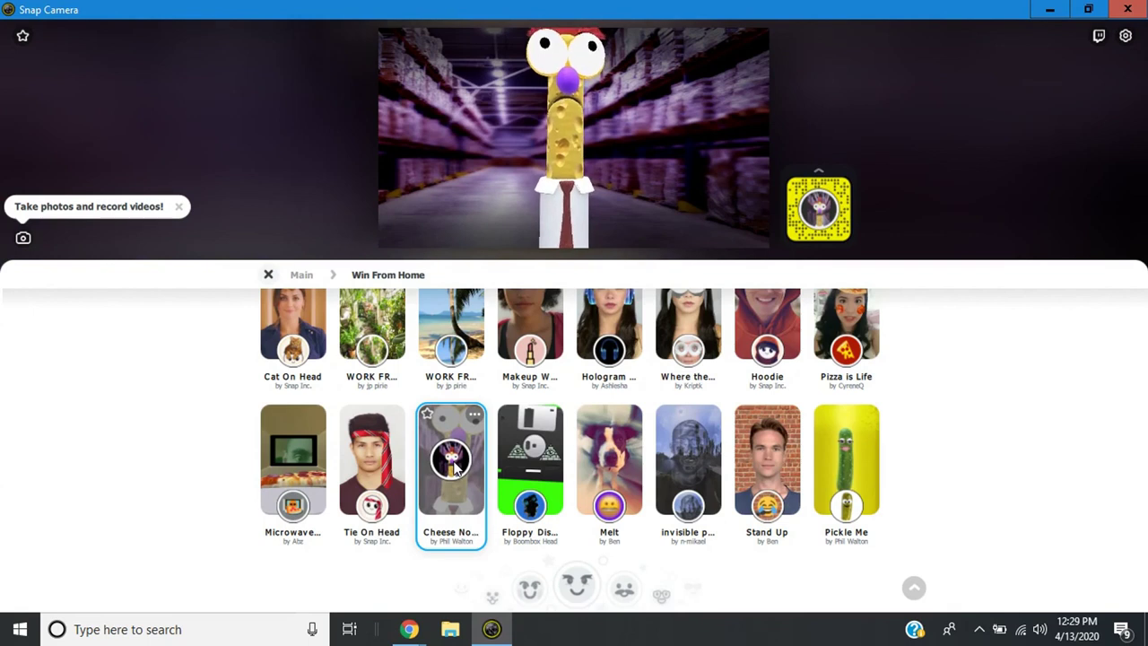
{"action": "left_click", "coordinate": [848, 455]}
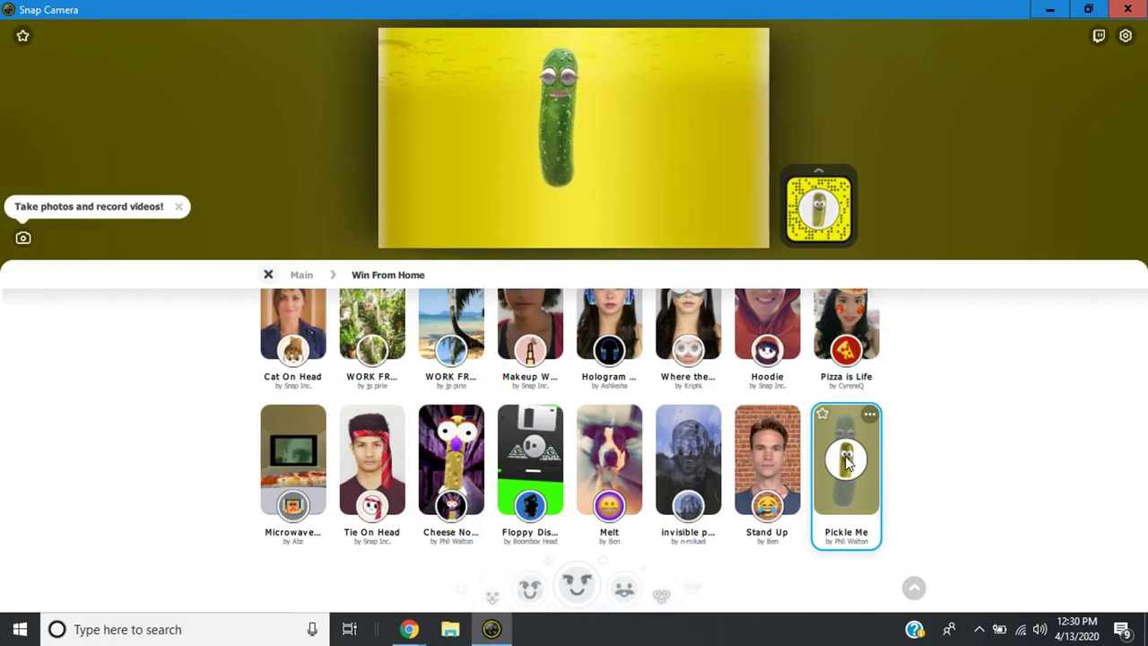
Apply the Party Parrot lens and return to the main lens browser.
{"action": "scroll", "coordinate": [771, 430], "scroll_direction": "up", "scroll_amount": 4}
{"action": "left_click", "coordinate": [709, 350]}
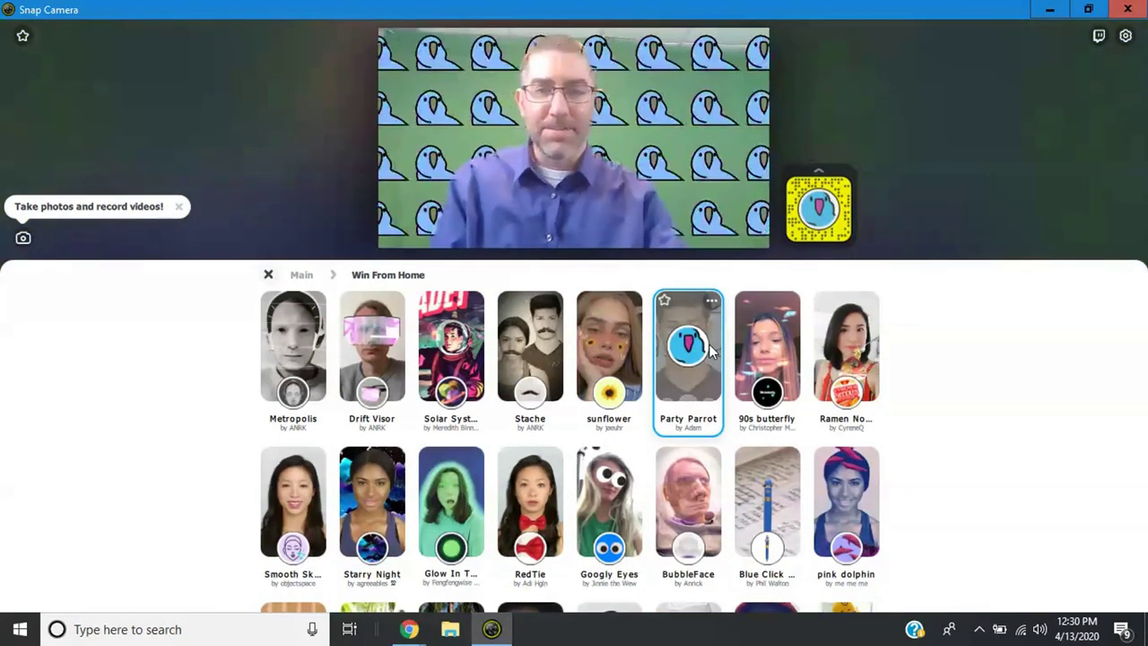
{"action": "key", "text": "Escape"}
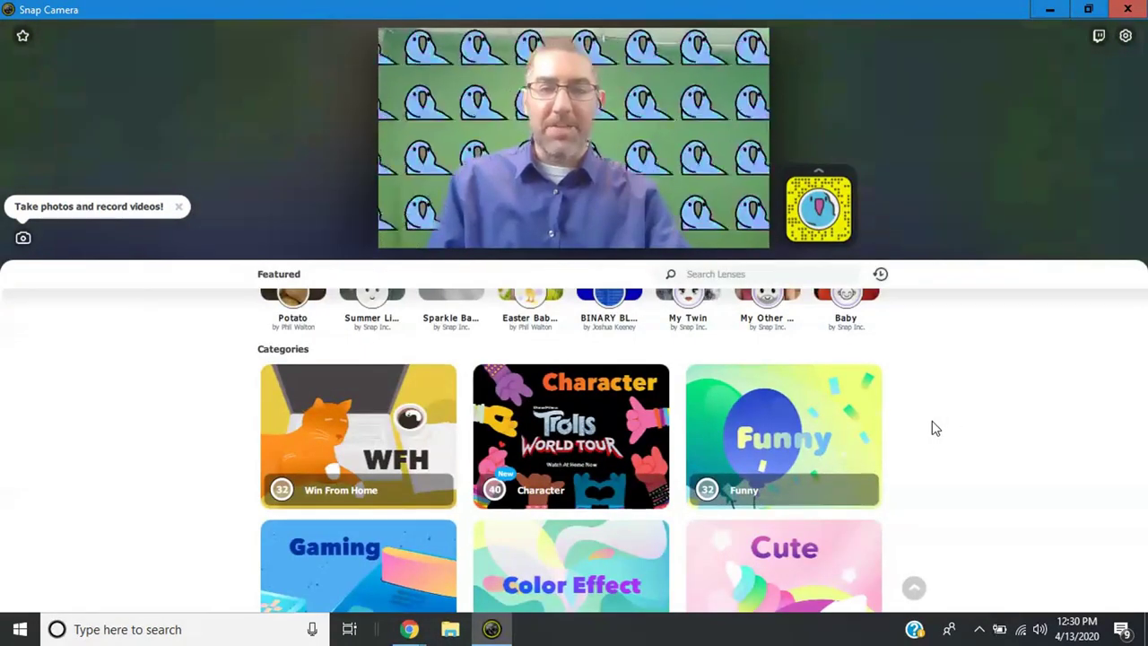
Try the Laugh Crying emoji lens and then the Potato lens from the Funny category.
{"action": "left_click", "coordinate": [798, 419]}
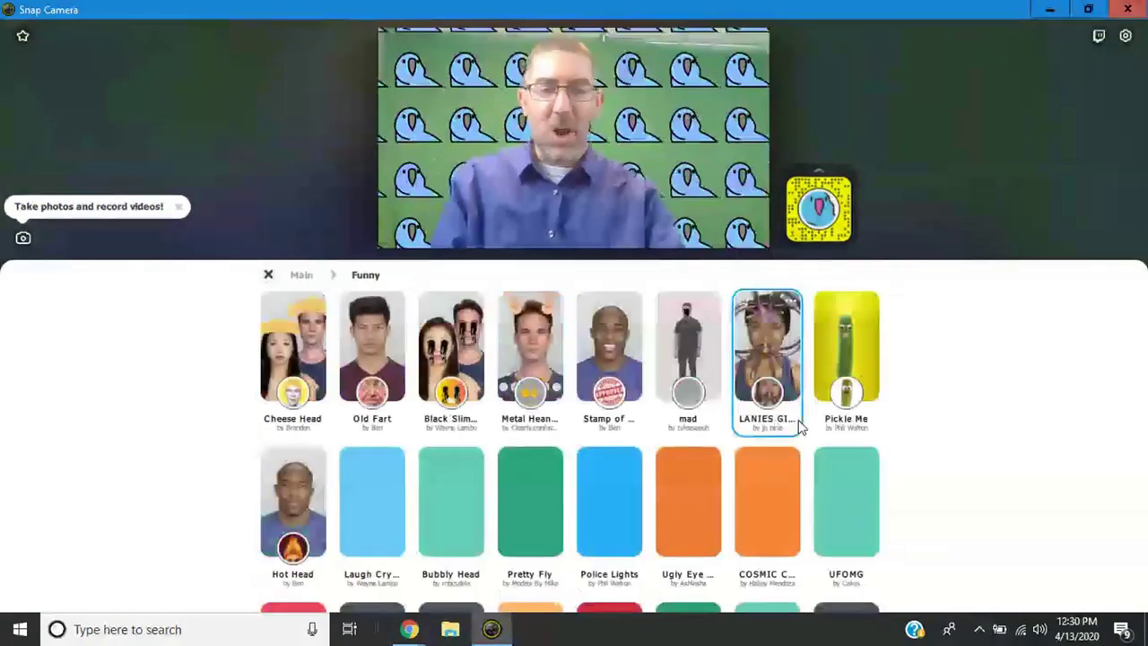
{"action": "left_click", "coordinate": [403, 490]}
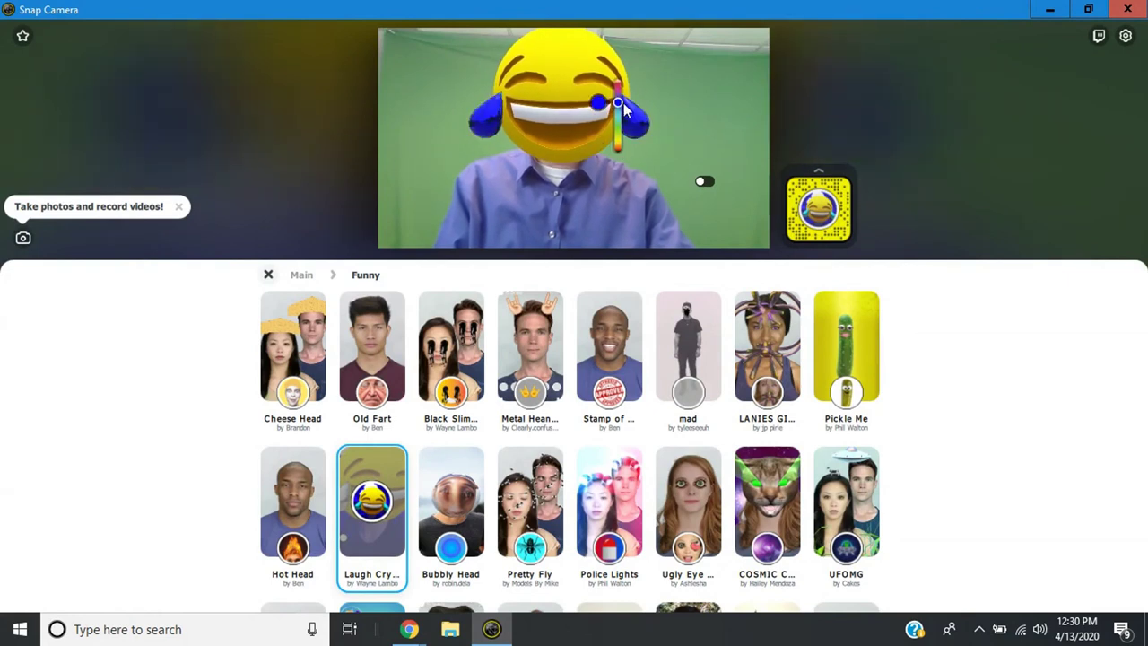
{"action": "scroll", "coordinate": [451, 376], "scroll_direction": "down", "scroll_amount": 5}
{"action": "left_click", "coordinate": [708, 467]}
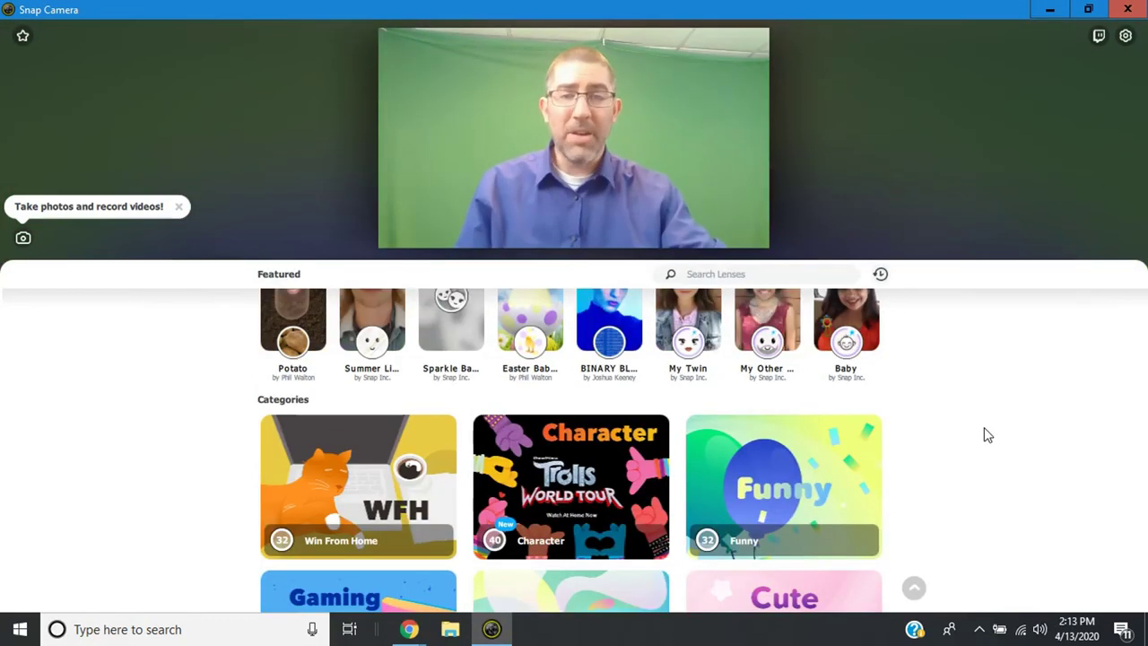
Search the lens library and apply a math-themed lens from the results.
{"action": "left_click", "coordinate": [752, 276]}
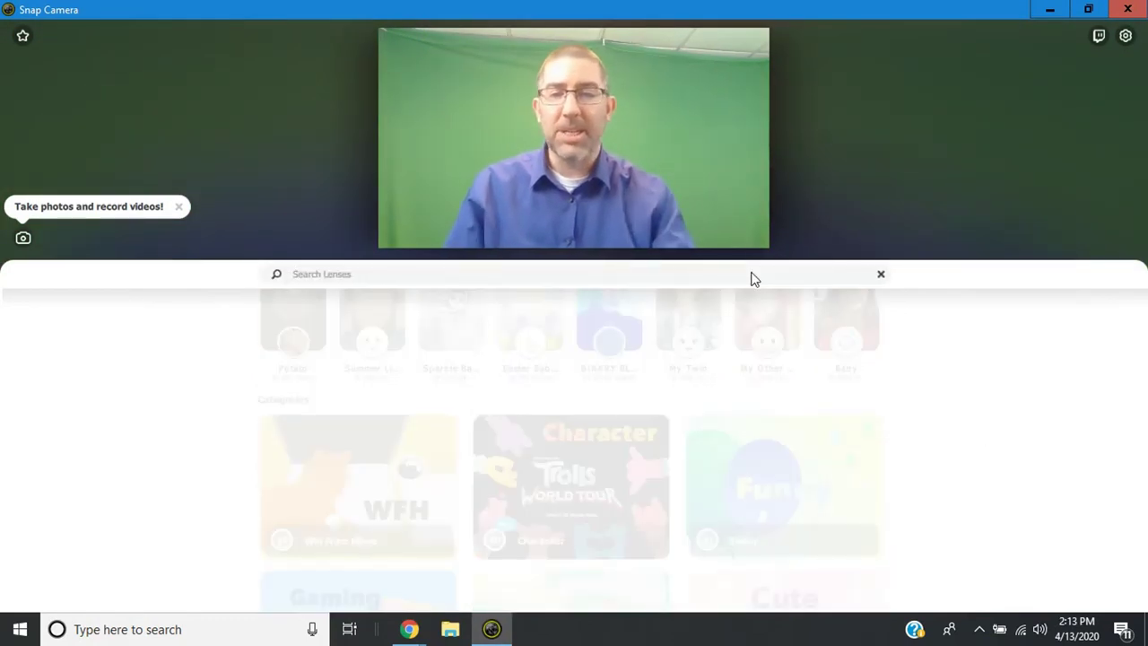
{"action": "type", "text": "li"}
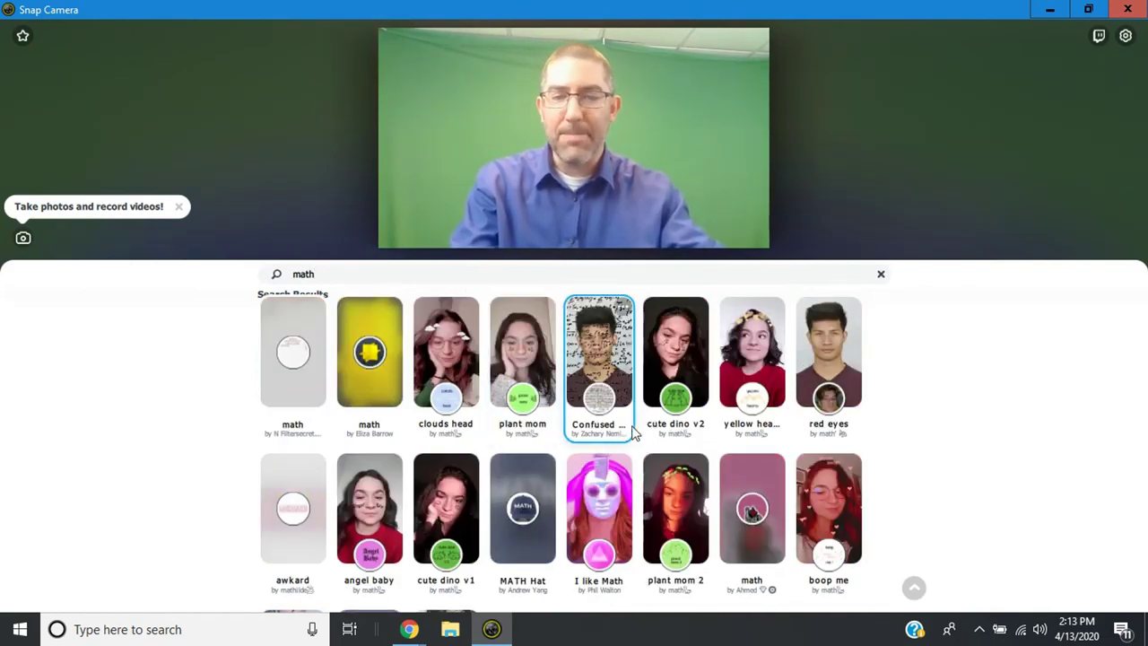
{"action": "scroll", "coordinate": [603, 434], "scroll_direction": "down", "scroll_amount": 1}
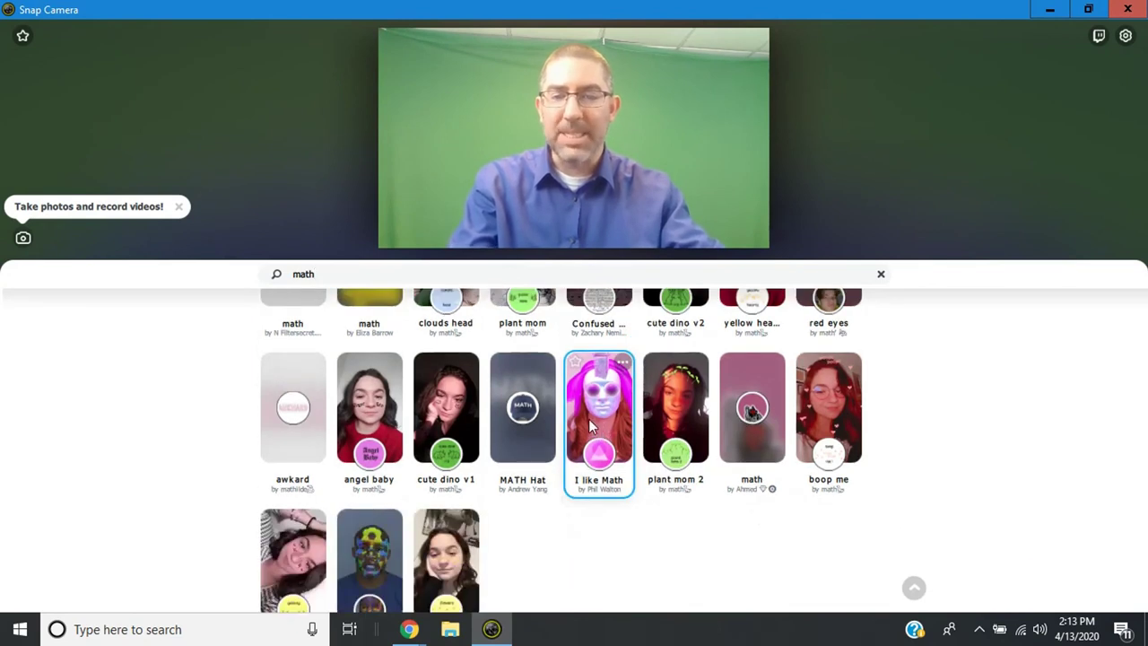
{"action": "left_click", "coordinate": [531, 406]}
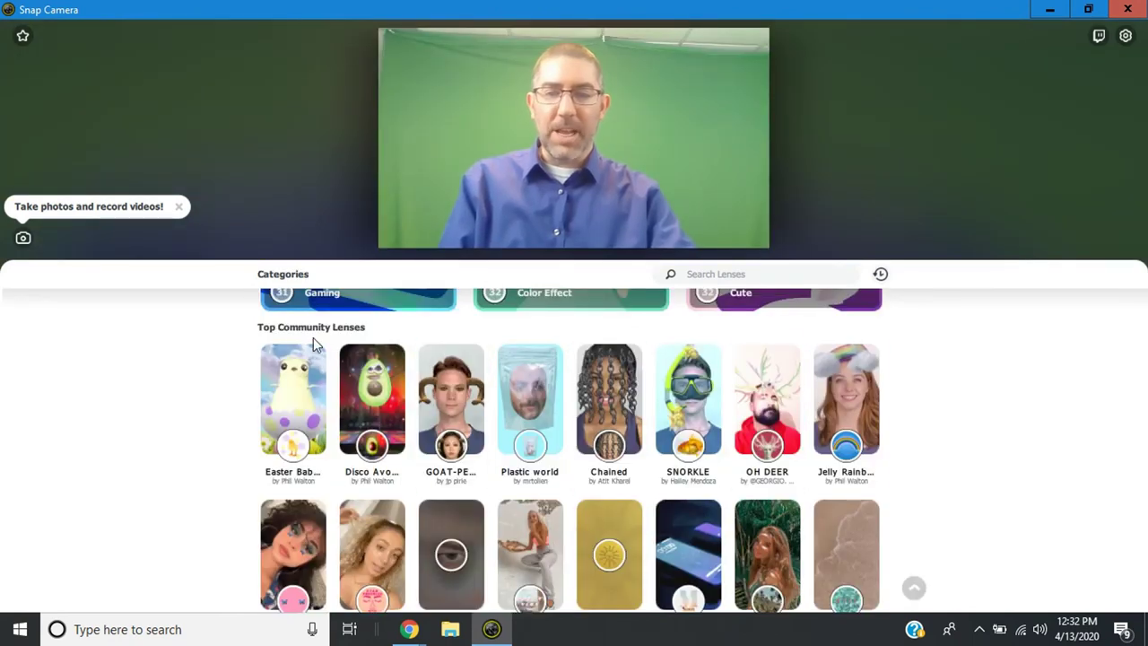
Apply the SNORKLE lens, then scroll down to the Top Community Lenses section.
{"action": "scroll", "coordinate": [529, 386], "scroll_direction": "down", "scroll_amount": 1}
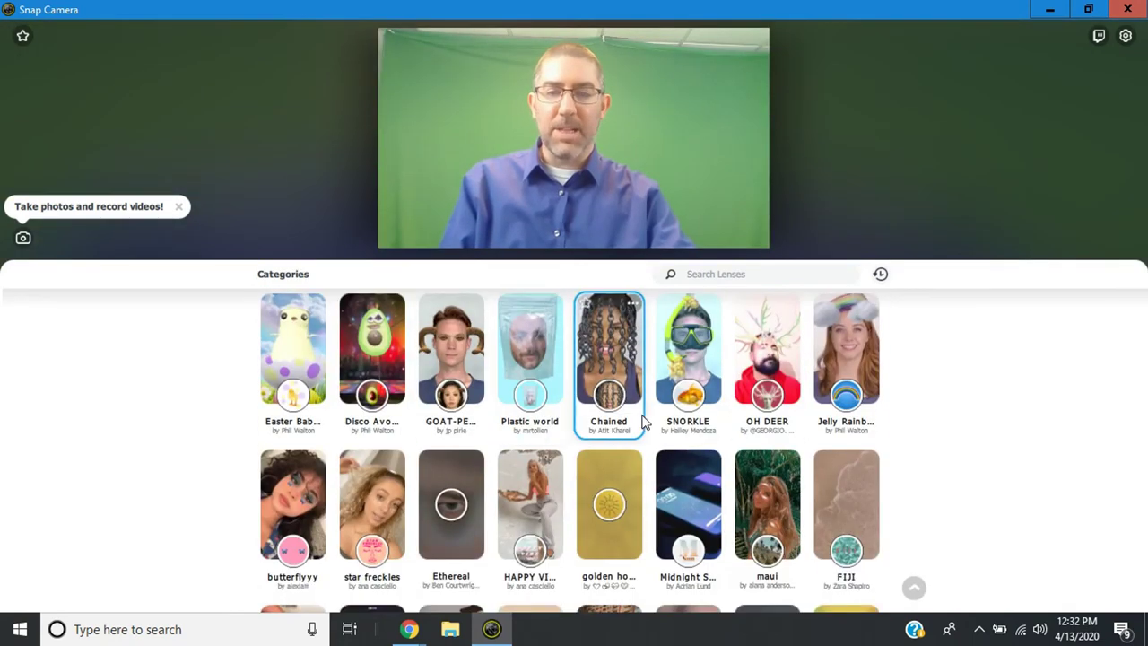
{"action": "left_click", "coordinate": [691, 363]}
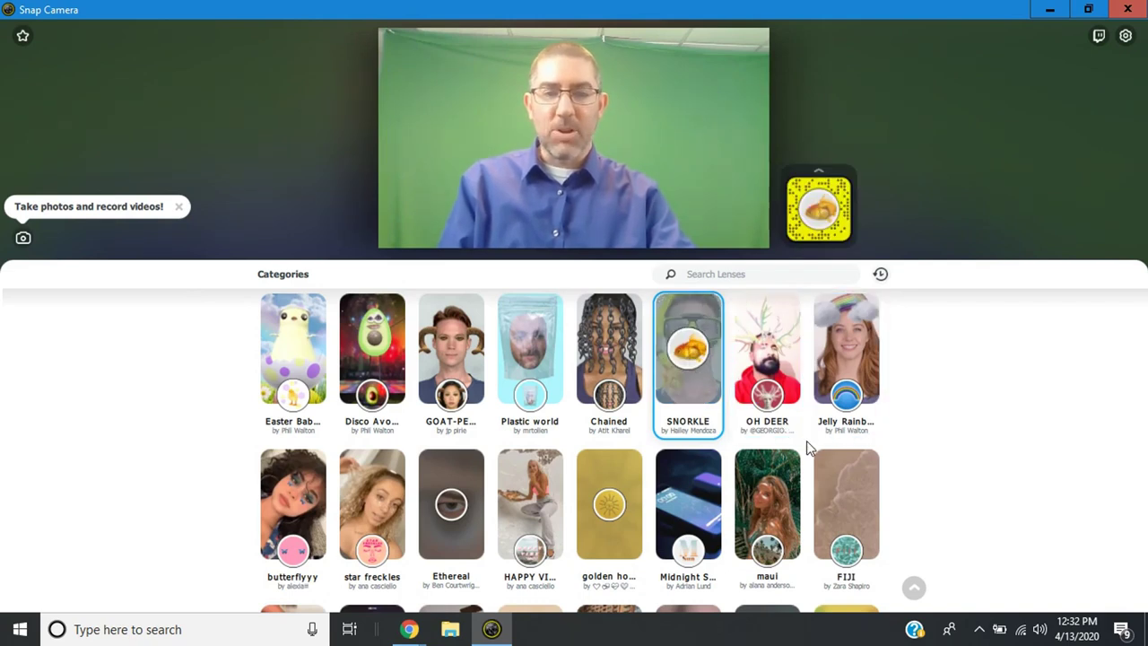
{"action": "scroll", "coordinate": [808, 442], "scroll_direction": "down", "scroll_amount": 5}
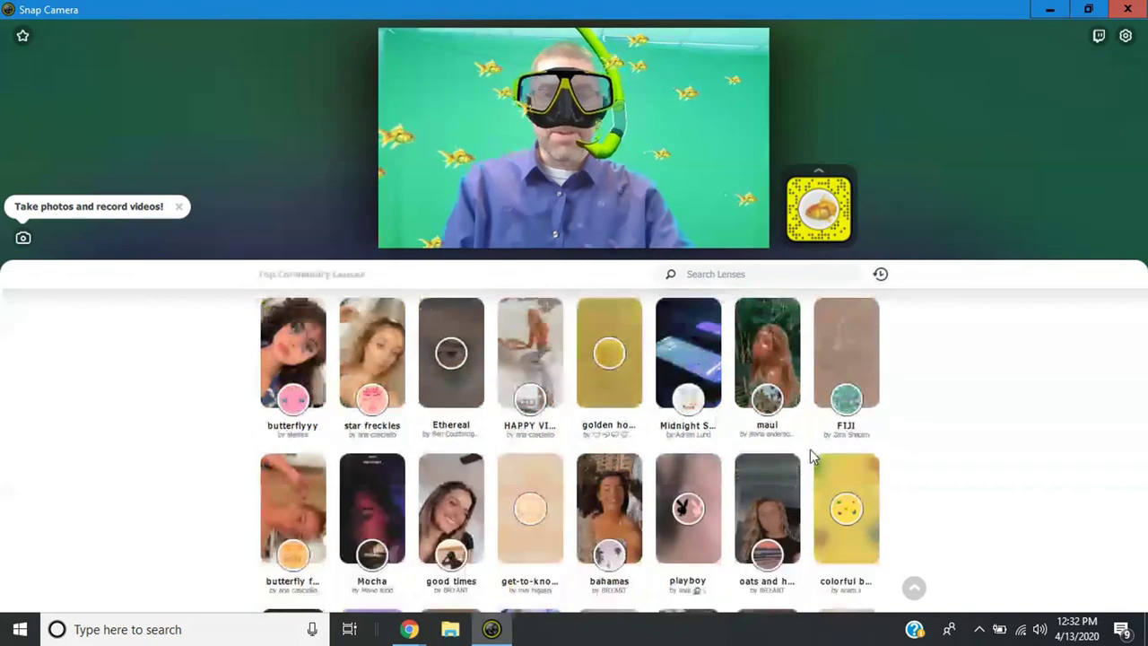
{"action": "scroll", "coordinate": [814, 460], "scroll_direction": "down", "scroll_amount": 1}
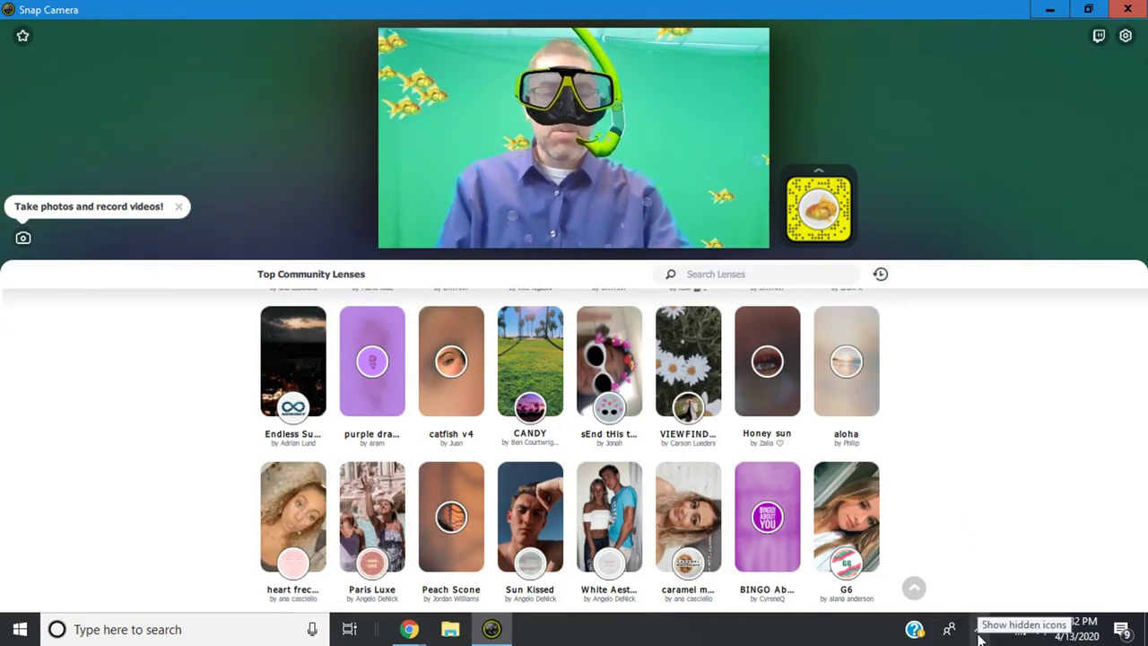
Turn OFF Snap Camera from its system tray icon menu.
{"action": "left_click", "coordinate": [981, 630]}
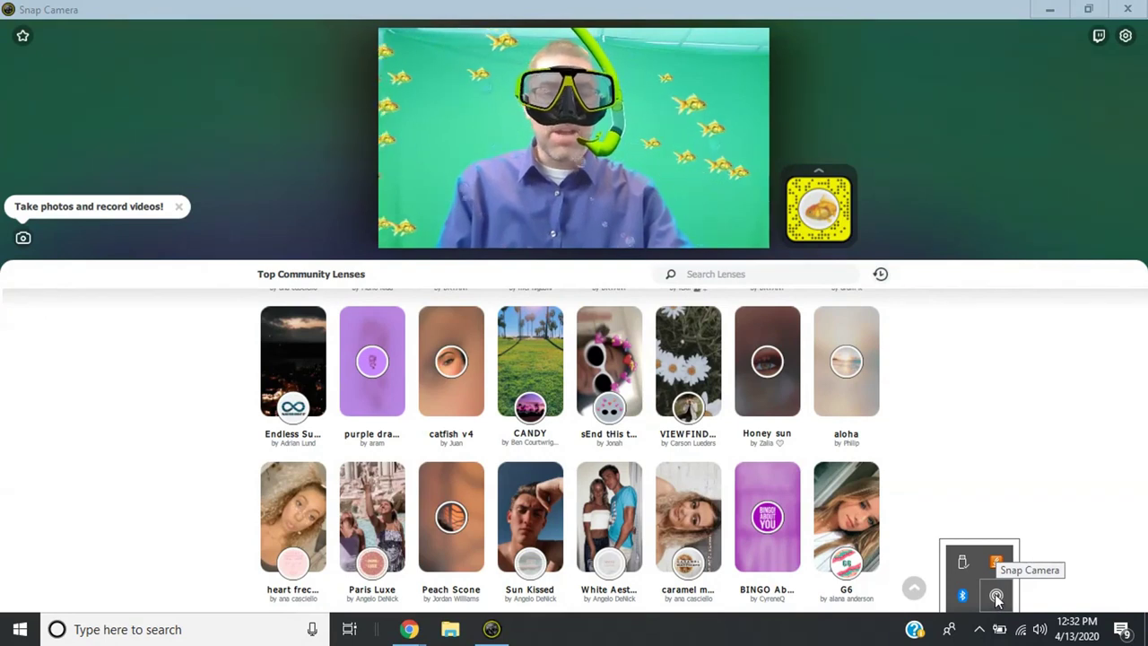
{"action": "right_click", "coordinate": [995, 597]}
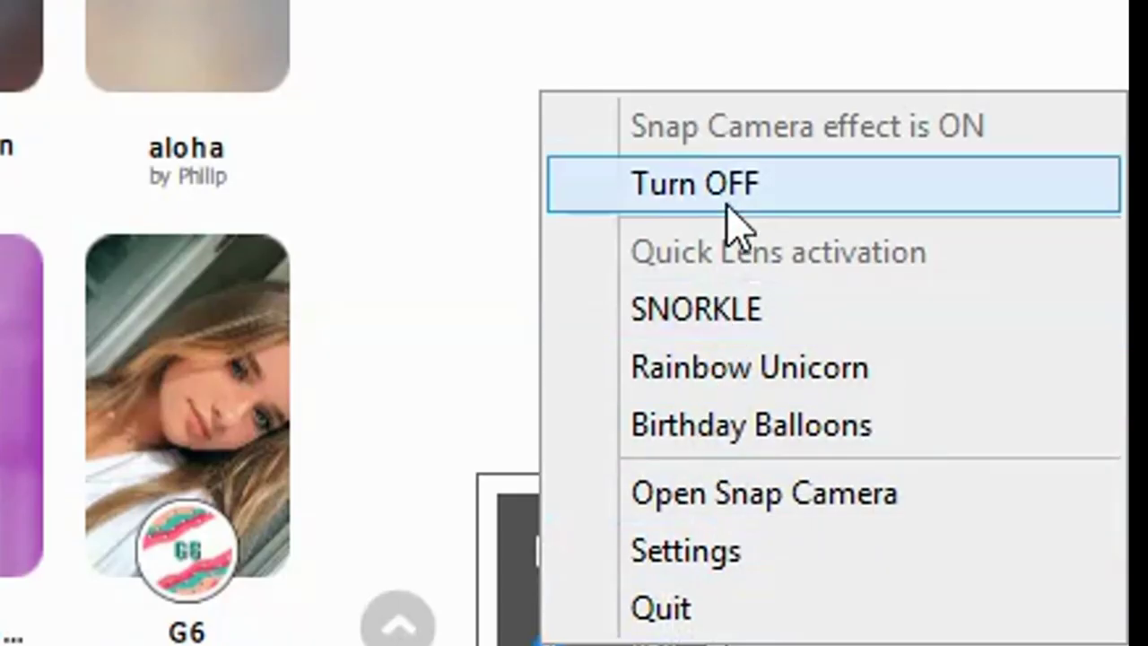
{"action": "left_click", "coordinate": [735, 219]}
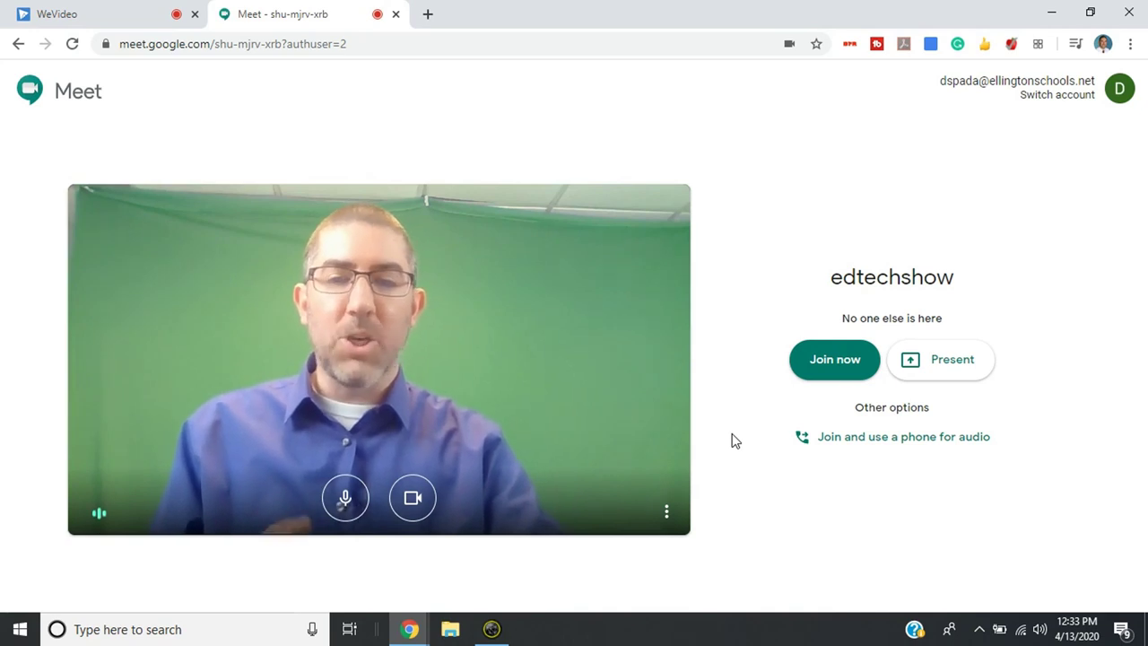
Choose Snap Camera as the camera in Meet's video settings and confirm.
{"action": "left_click", "coordinate": [668, 514]}
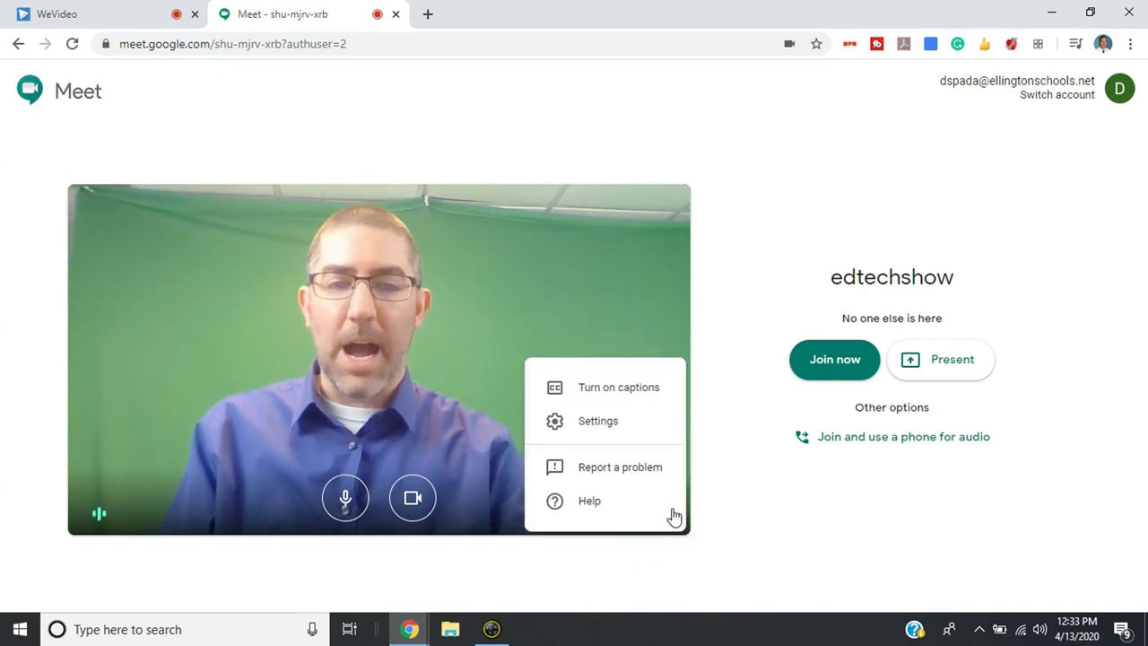
{"action": "left_click", "coordinate": [617, 424]}
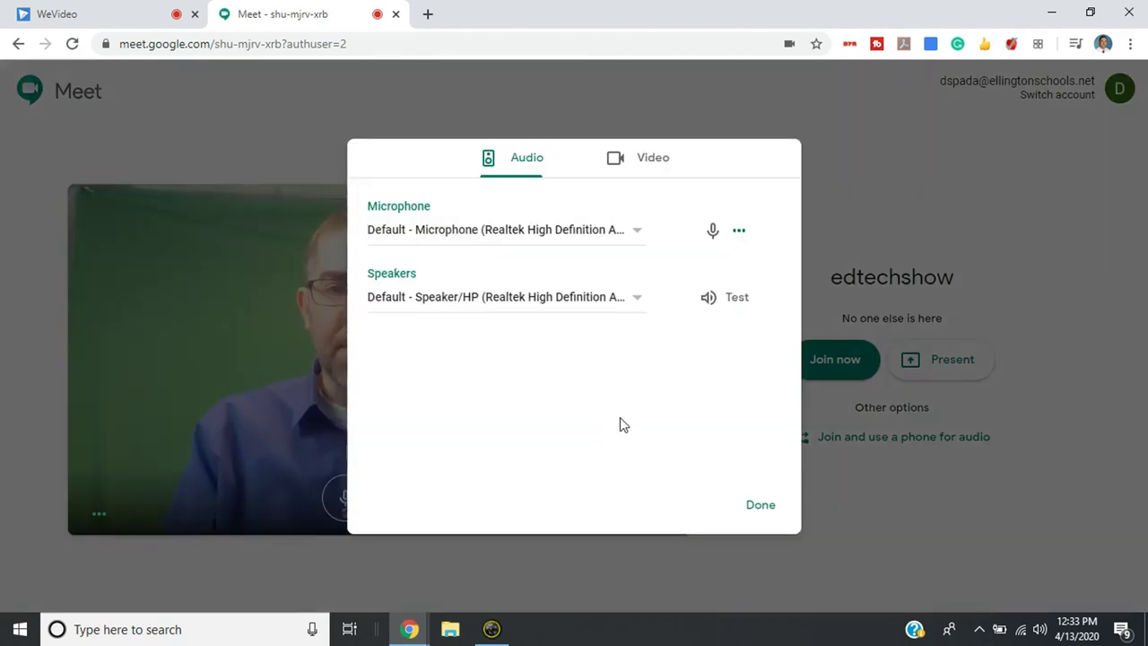
{"action": "left_click", "coordinate": [638, 160]}
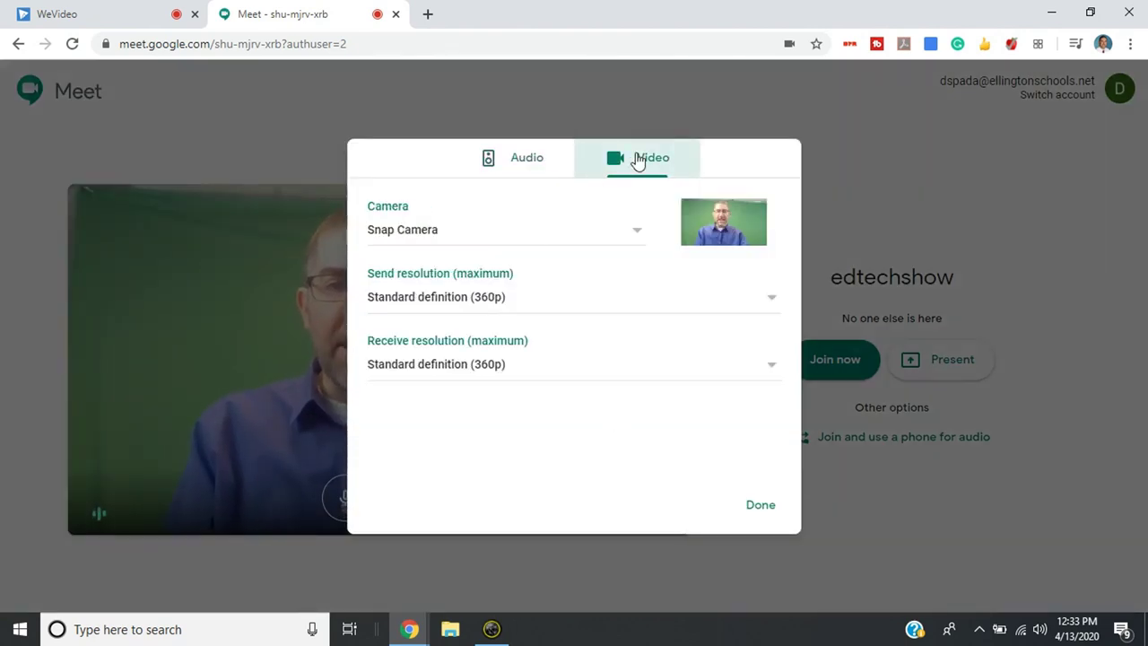
{"action": "left_click", "coordinate": [618, 237]}
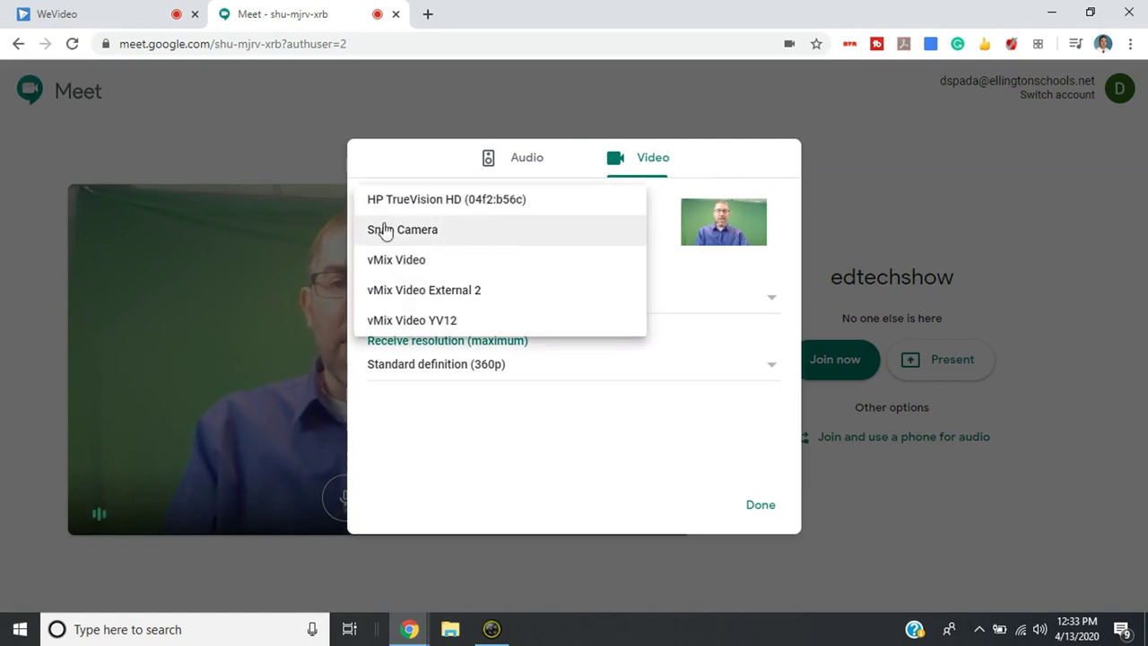
{"action": "left_click", "coordinate": [451, 234]}
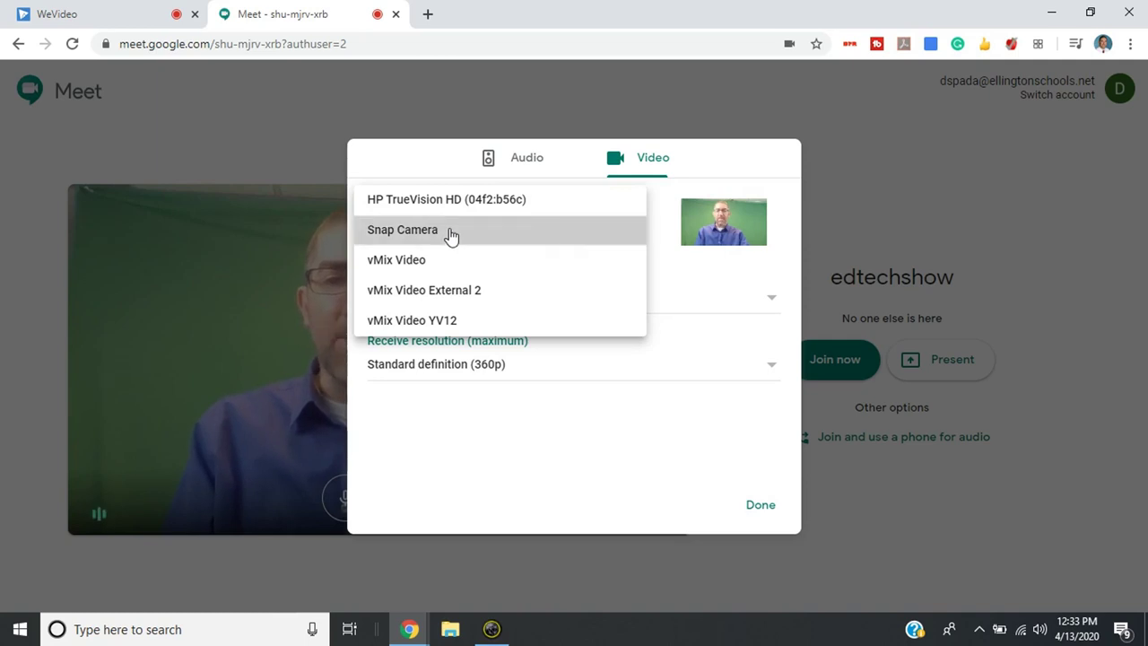
{"action": "left_click", "coordinate": [760, 508]}
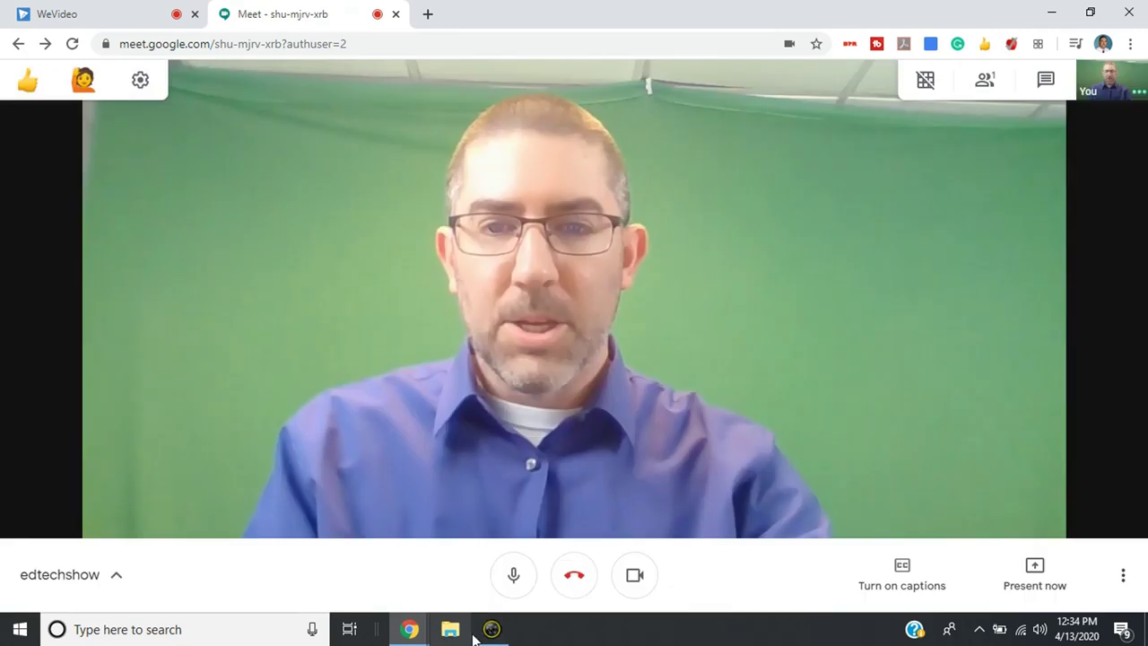
Apply the Tiny Diamond lens from the Character category, then return to the Meet call.
{"action": "left_click", "coordinate": [489, 630]}
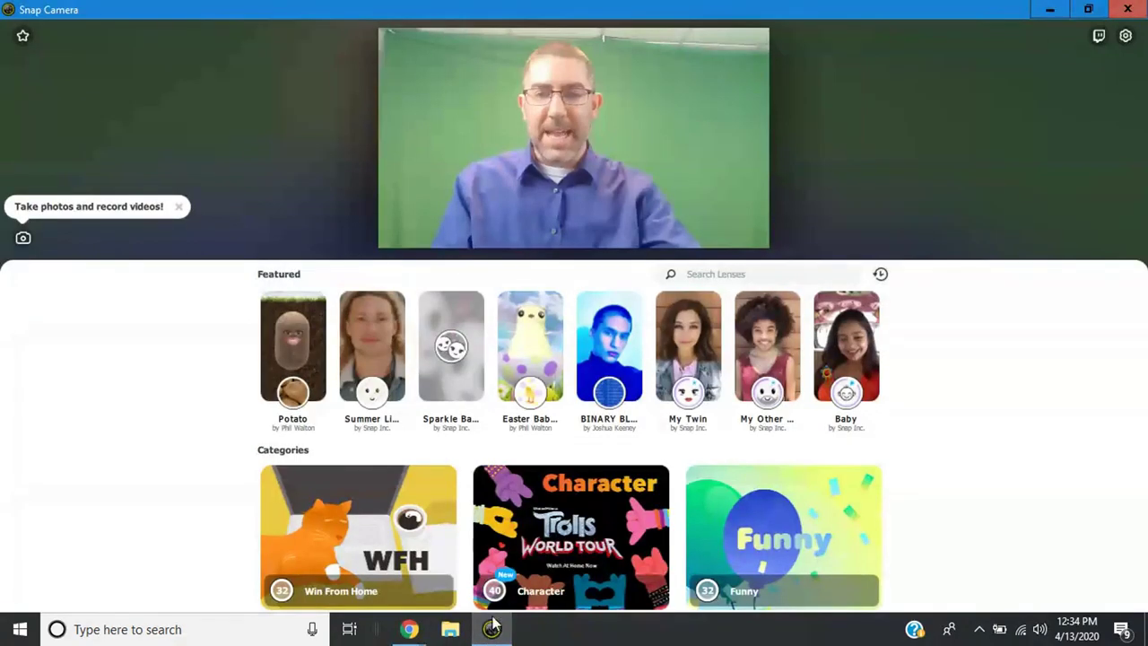
{"action": "left_click", "coordinate": [536, 508]}
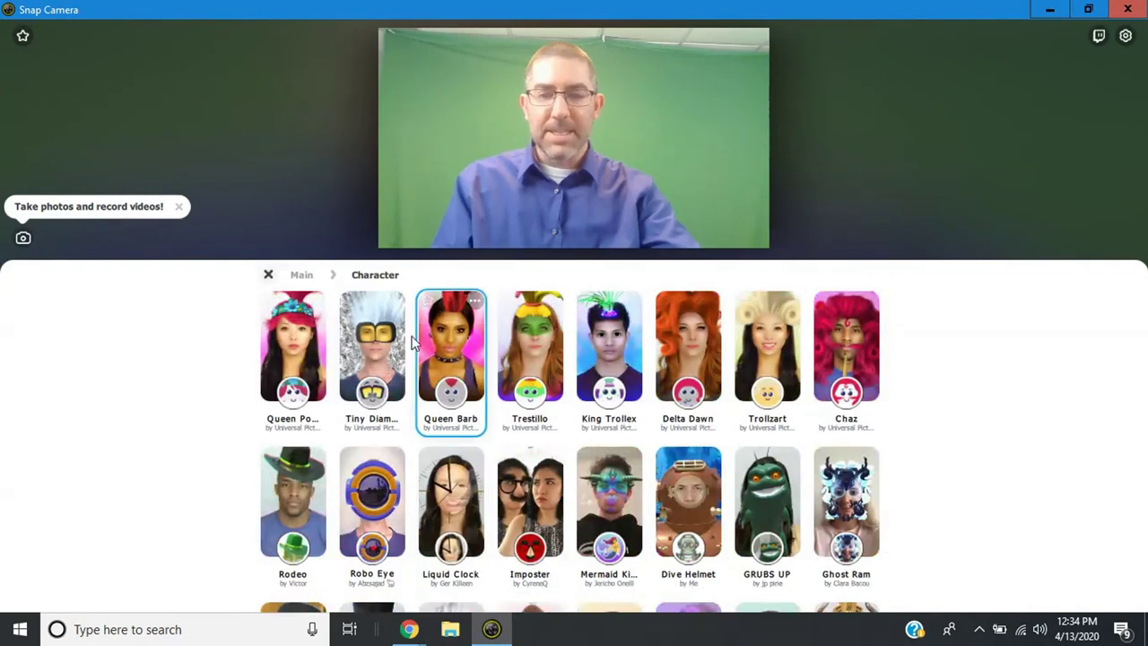
{"action": "left_click", "coordinate": [388, 355]}
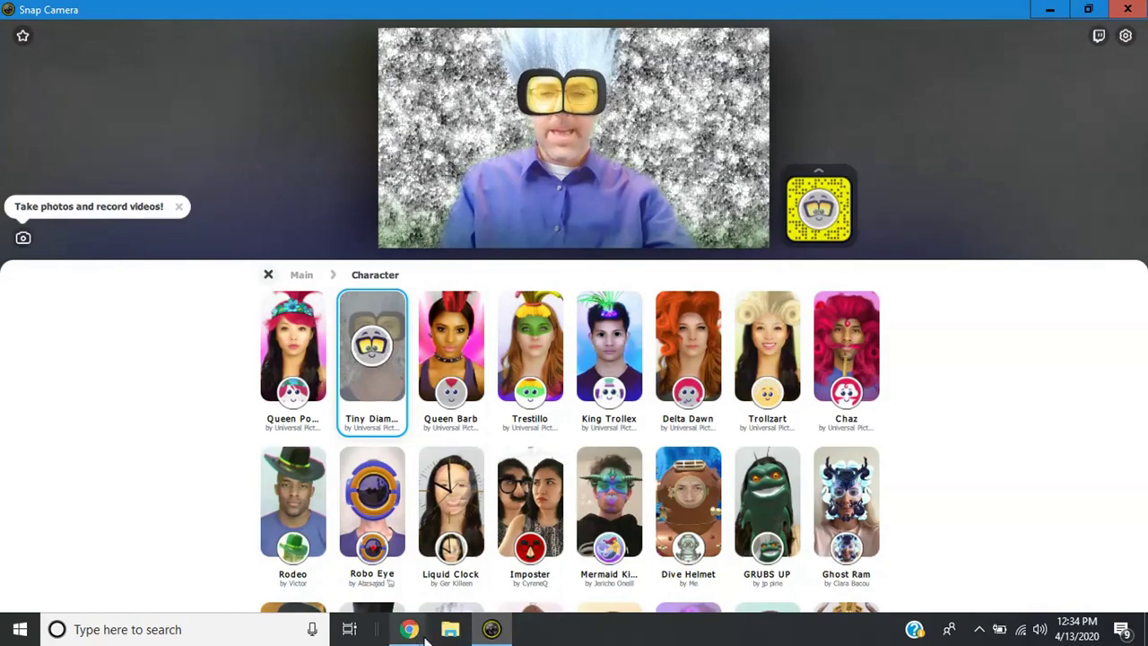
{"action": "mouse_move", "coordinate": [409, 627]}
{"action": "left_click", "coordinate": [315, 563]}
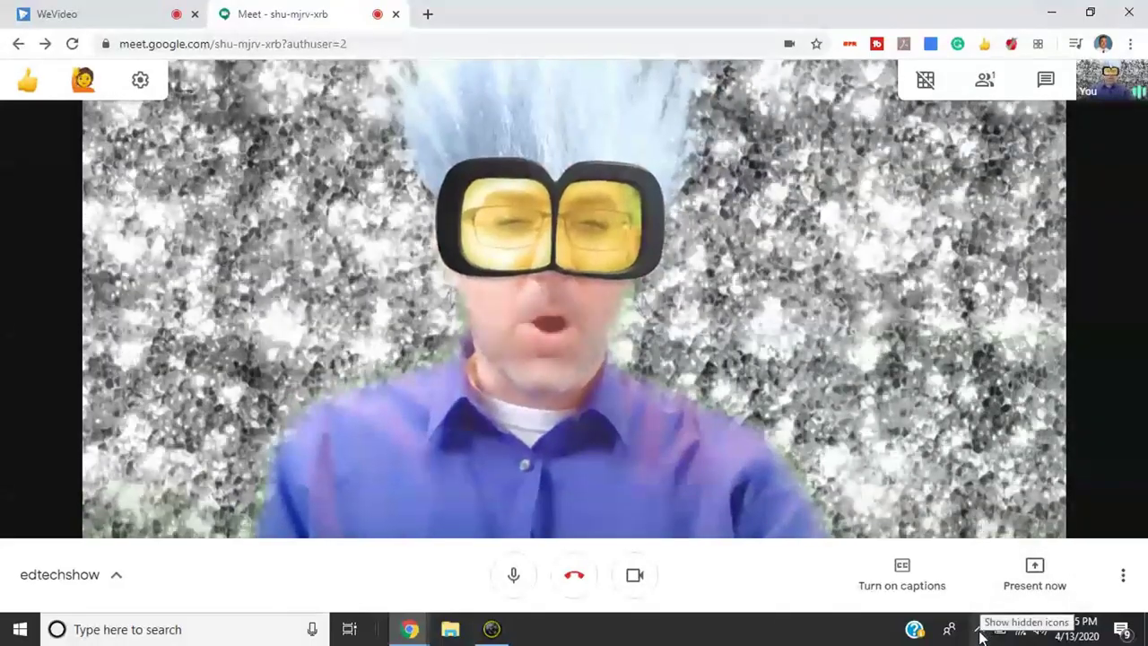
Turn OFF Snap Camera from its system tray icon, then refocus the Google Meet call.
{"action": "left_click", "coordinate": [979, 630]}
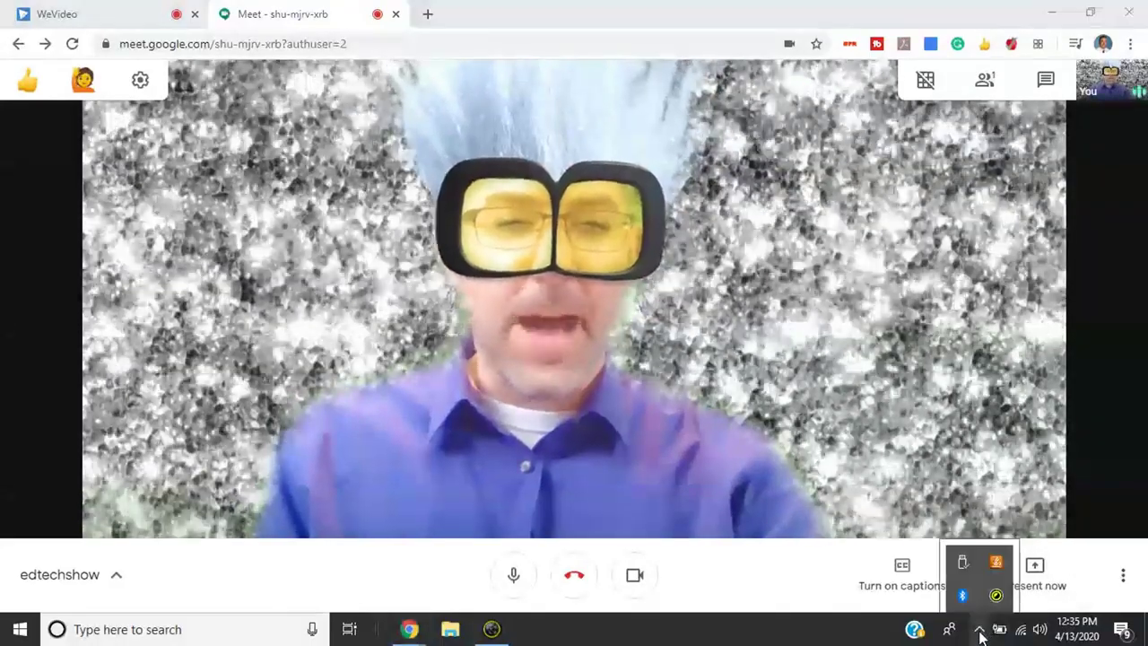
{"action": "right_click", "coordinate": [995, 598]}
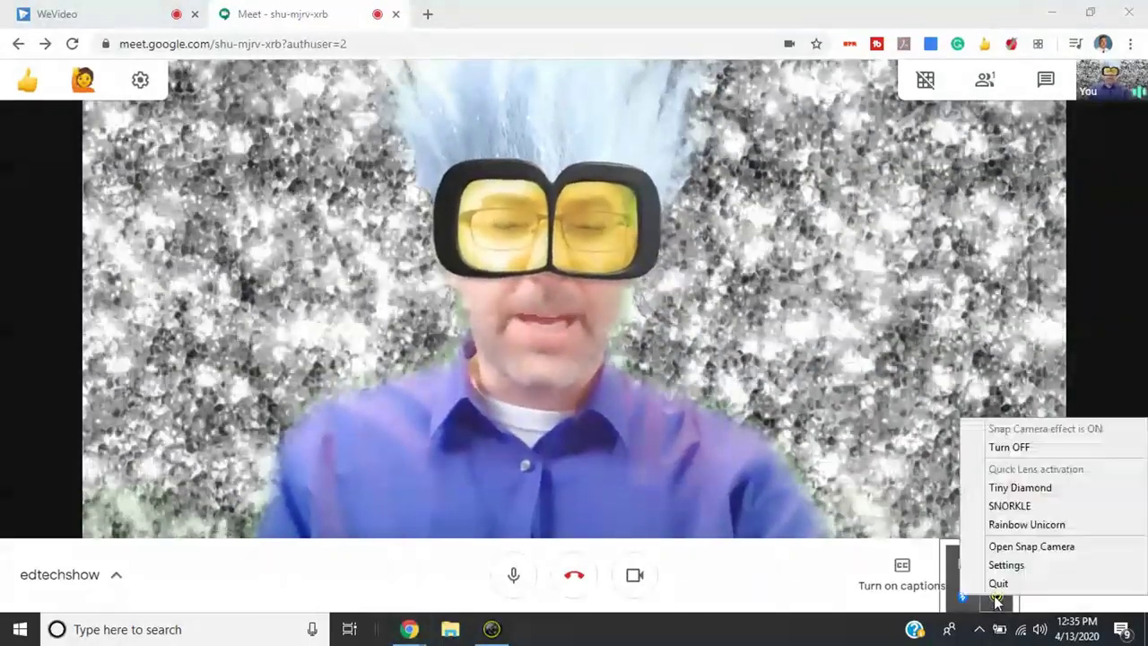
{"action": "left_click", "coordinate": [1008, 446]}
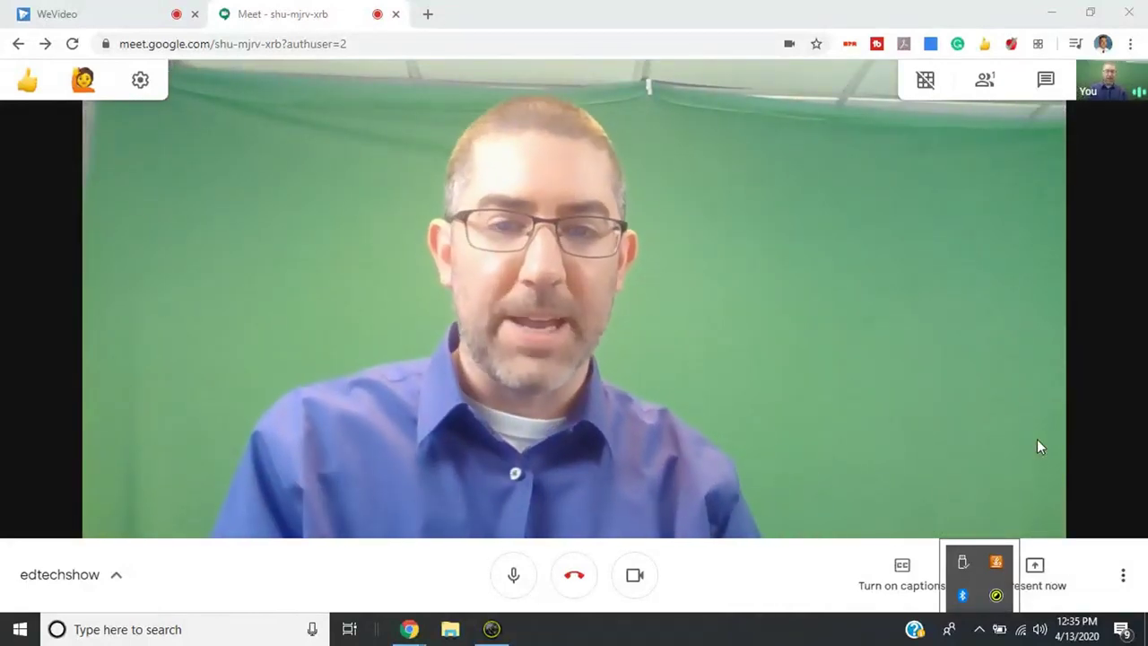
{"action": "left_click", "coordinate": [1027, 439]}
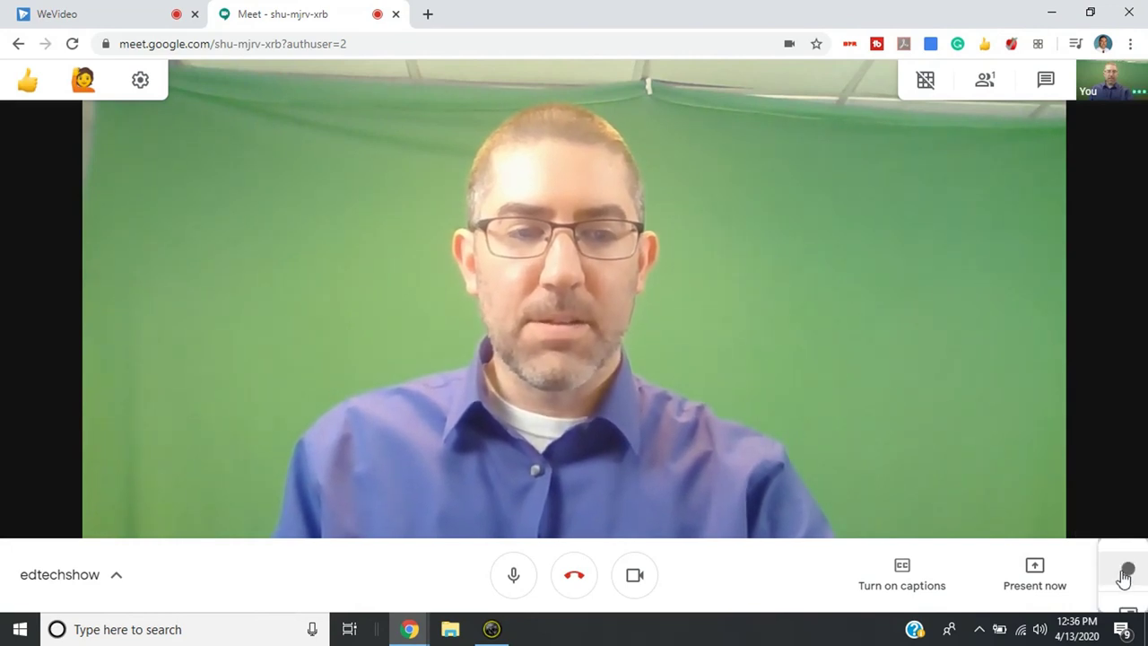
{"action": "left_click", "coordinate": [1120, 567]}
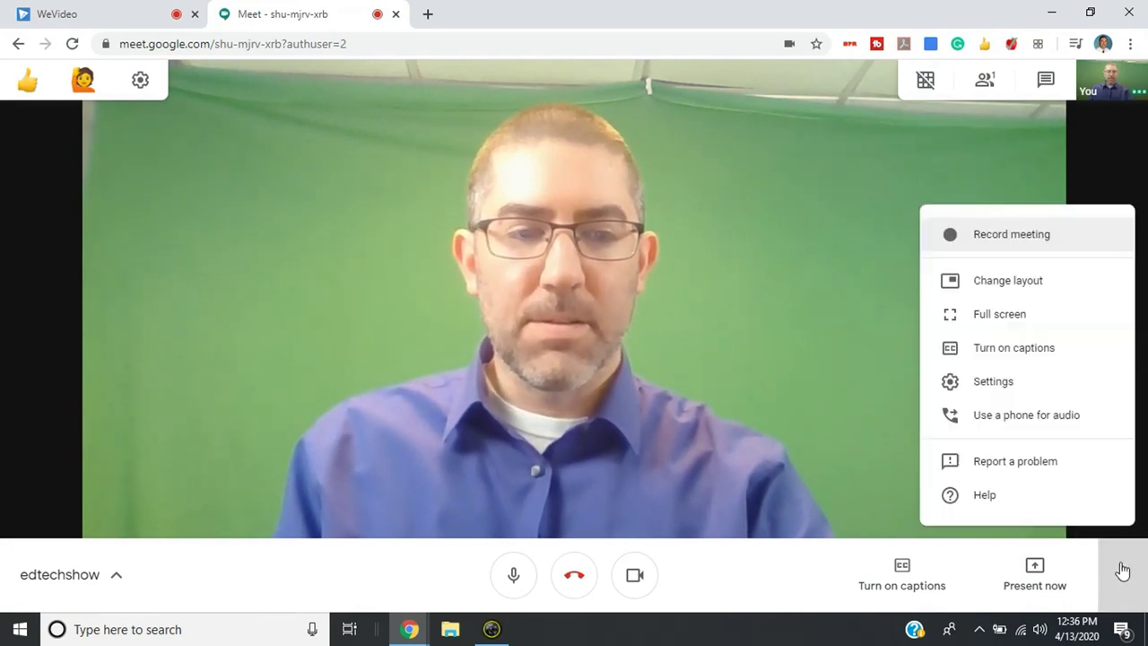
{"action": "left_click", "coordinate": [1024, 383]}
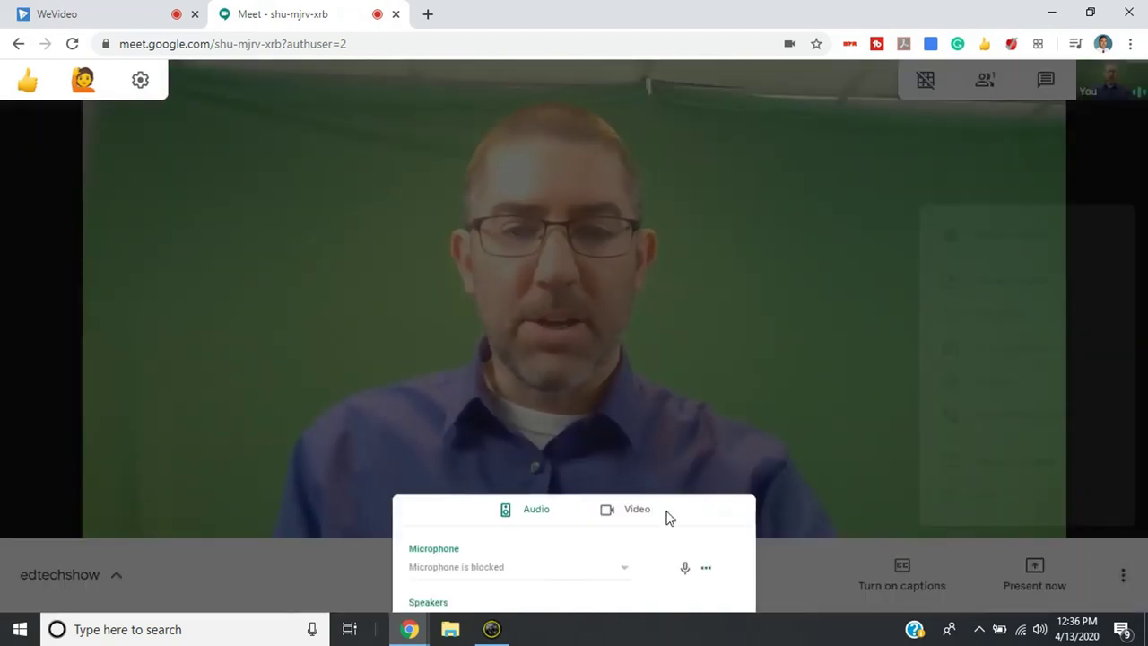
{"action": "left_click", "coordinate": [635, 522]}
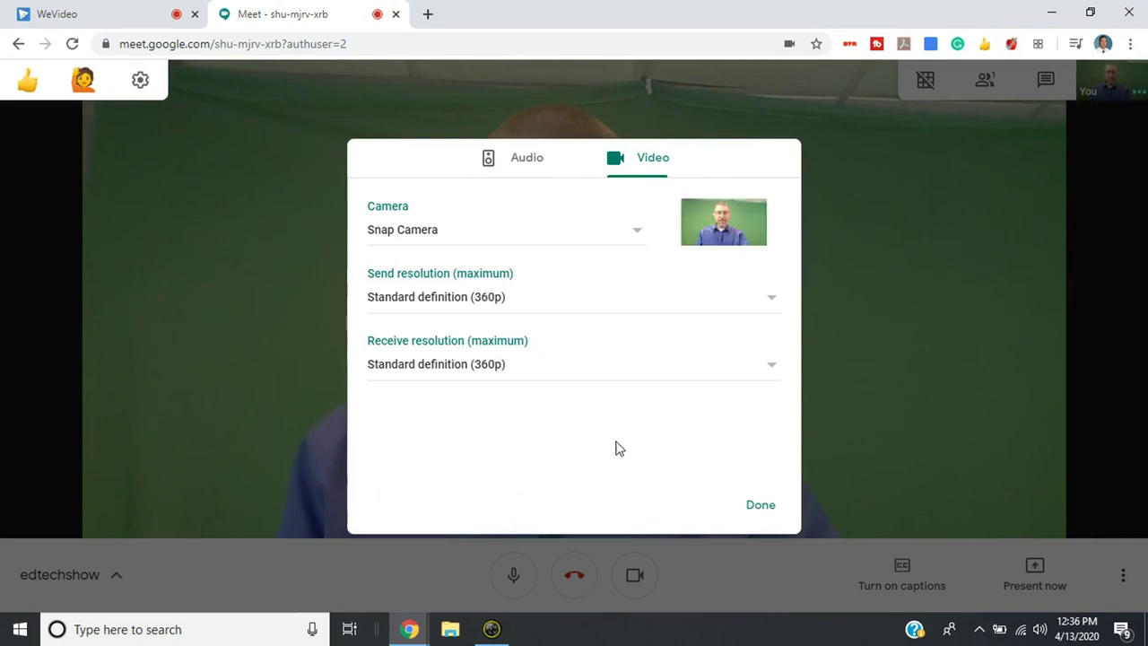
{"action": "left_click", "coordinate": [468, 235]}
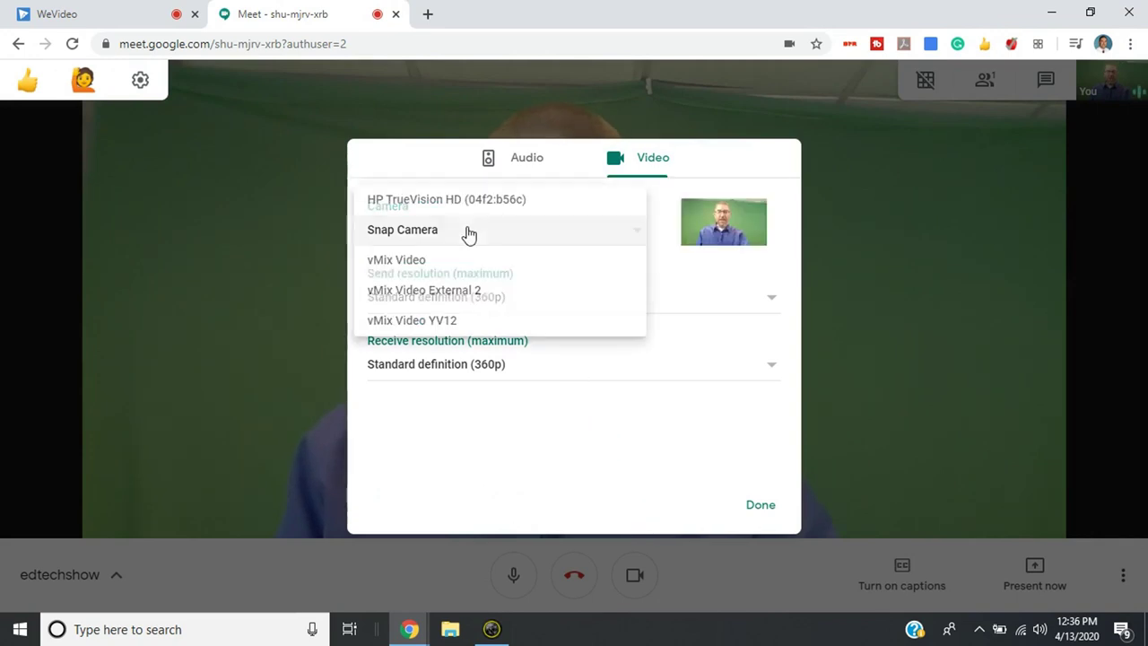
{"action": "left_click", "coordinate": [767, 513]}
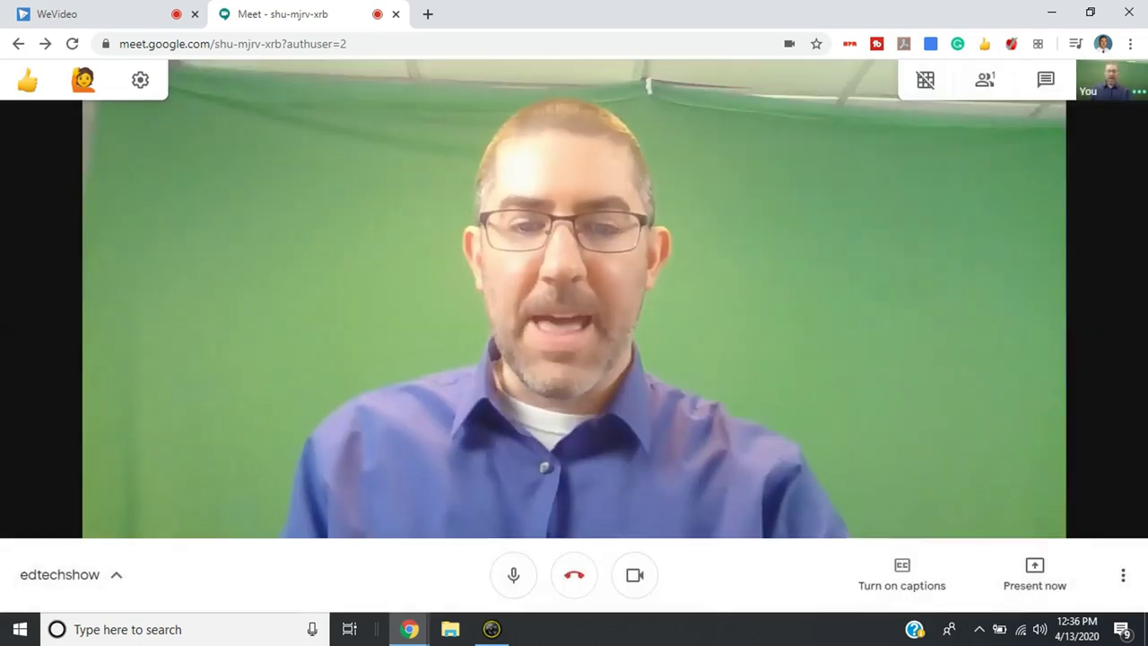
{"action": "left_click", "coordinate": [492, 629]}
Apply the Viking Helmet character lens in Snap Camera and bring the edtechshow Meet call back.
{"action": "scroll", "coordinate": [526, 502], "scroll_direction": "down", "scroll_amount": 3}
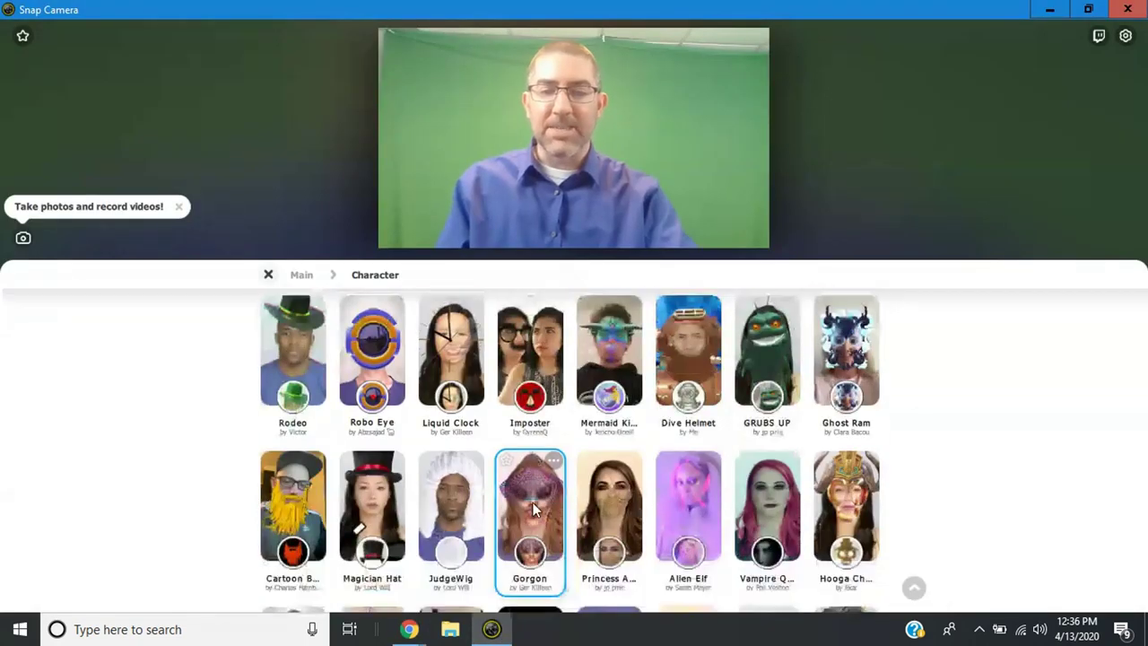
{"action": "scroll", "coordinate": [305, 488], "scroll_direction": "down", "scroll_amount": 1}
{"action": "left_click", "coordinate": [305, 478]}
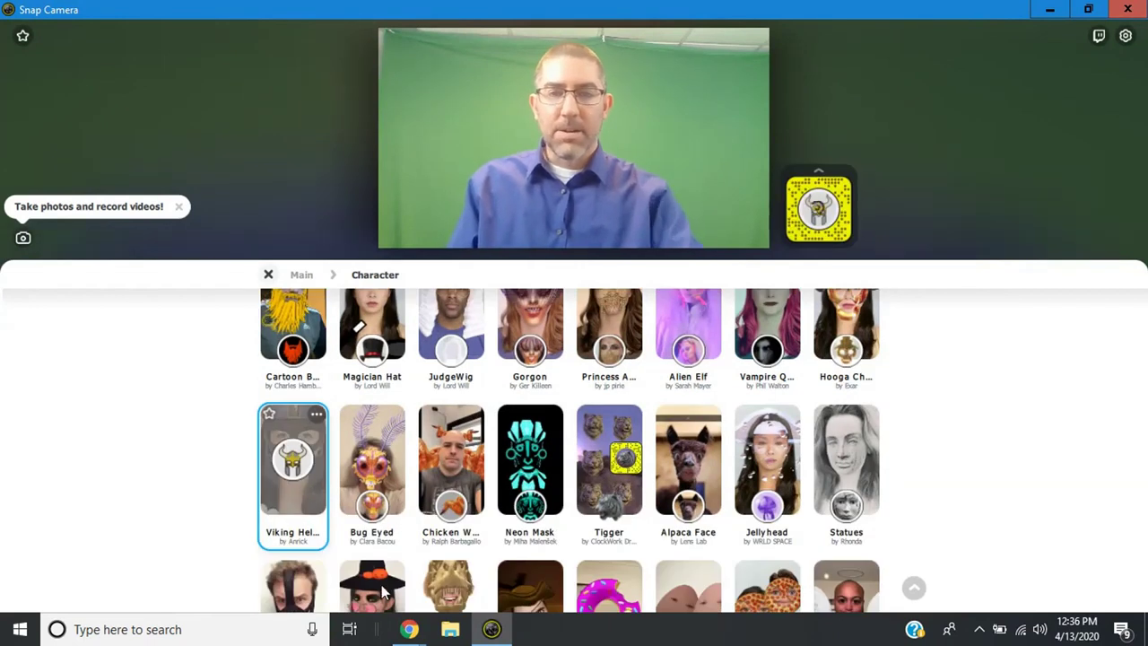
{"action": "mouse_move", "coordinate": [408, 628]}
{"action": "left_click", "coordinate": [350, 551]}
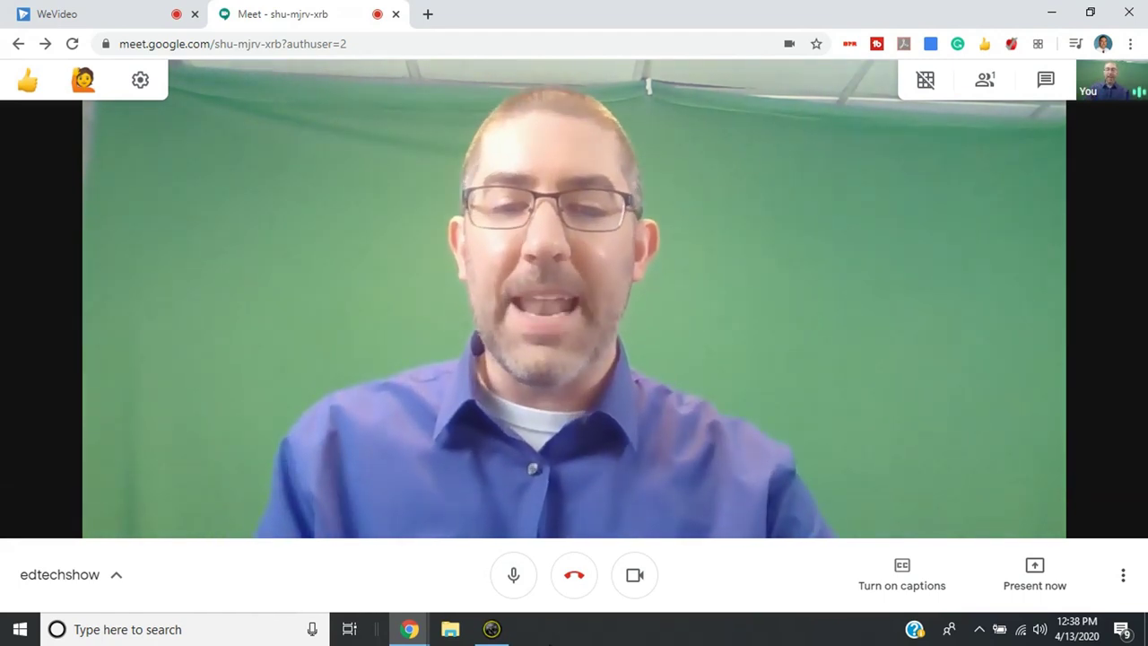
{"action": "mouse_move", "coordinate": [503, 633]}
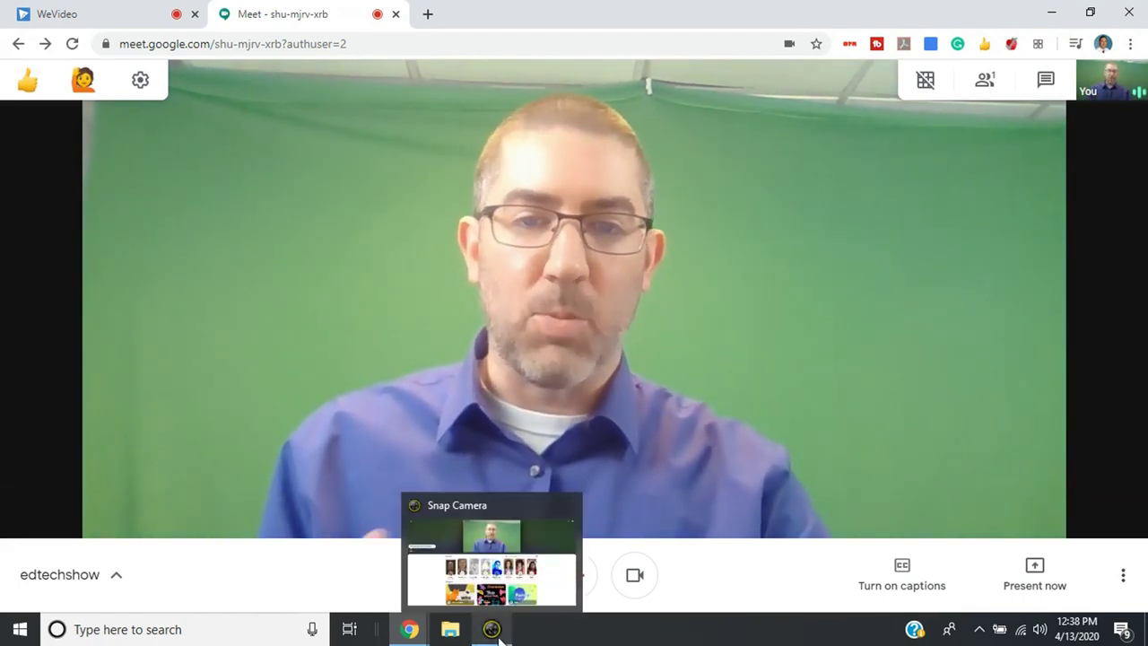